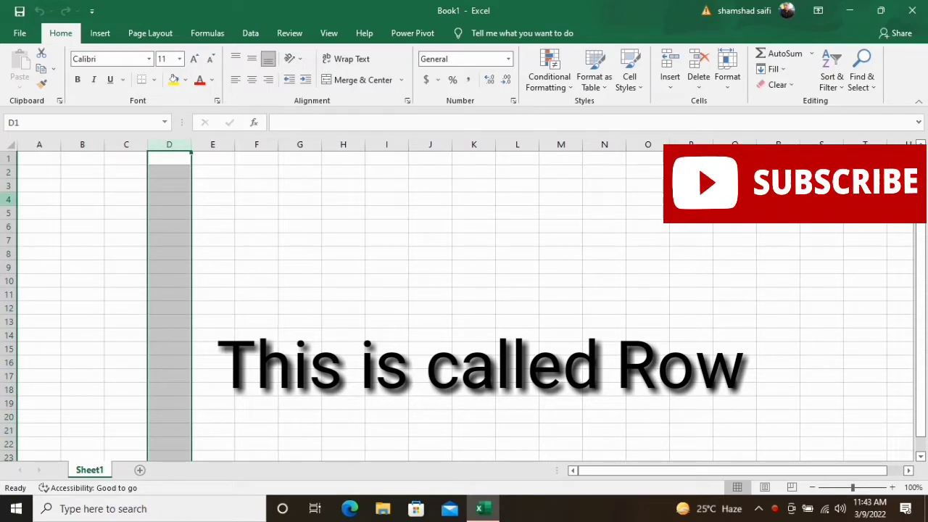
Step: Select the whole of row 4, and the single cell D4 within it
click(13, 201)
click(158, 198)
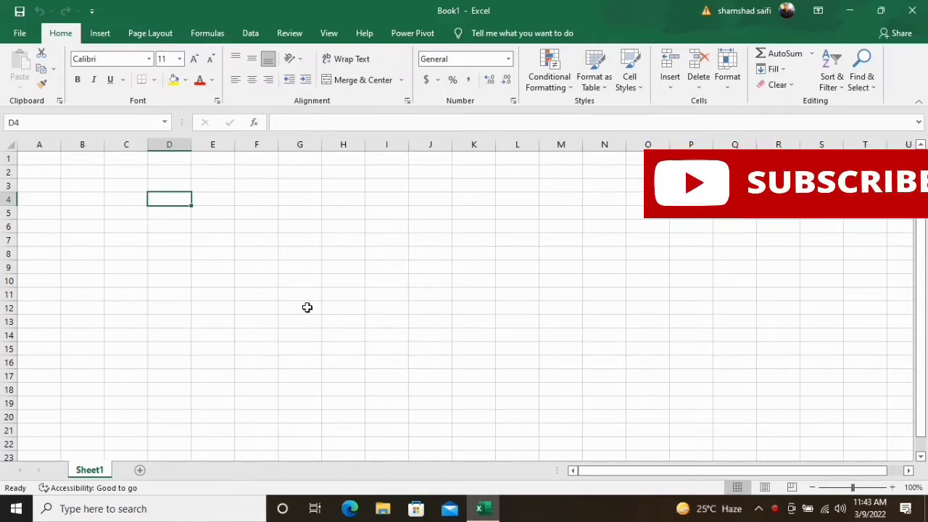
Step: Enter the label "Total R" in cell E7 and "Total C" in cell E8
click(217, 244)
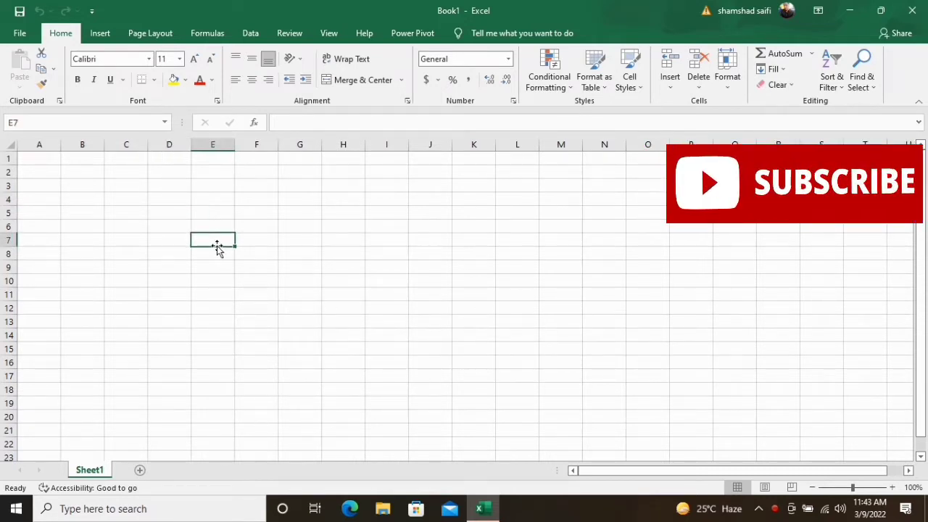
text(total r)
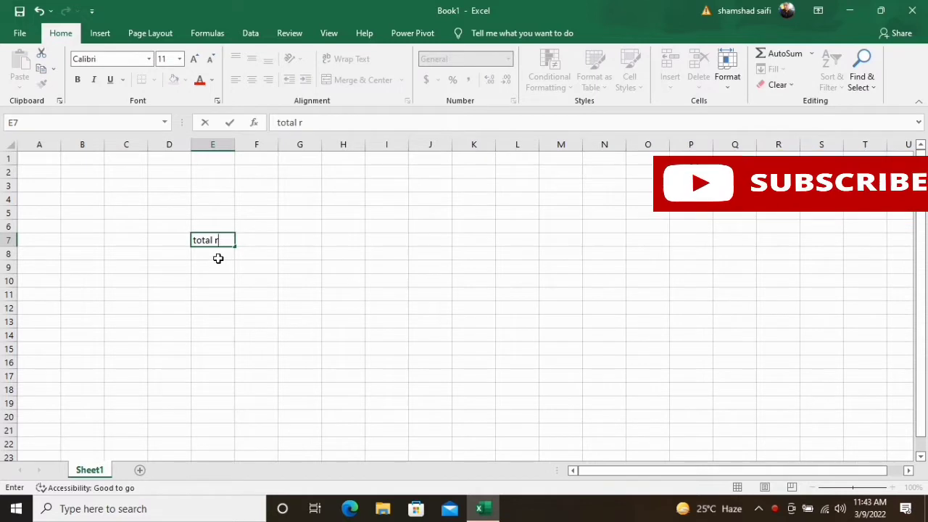
key(Return)
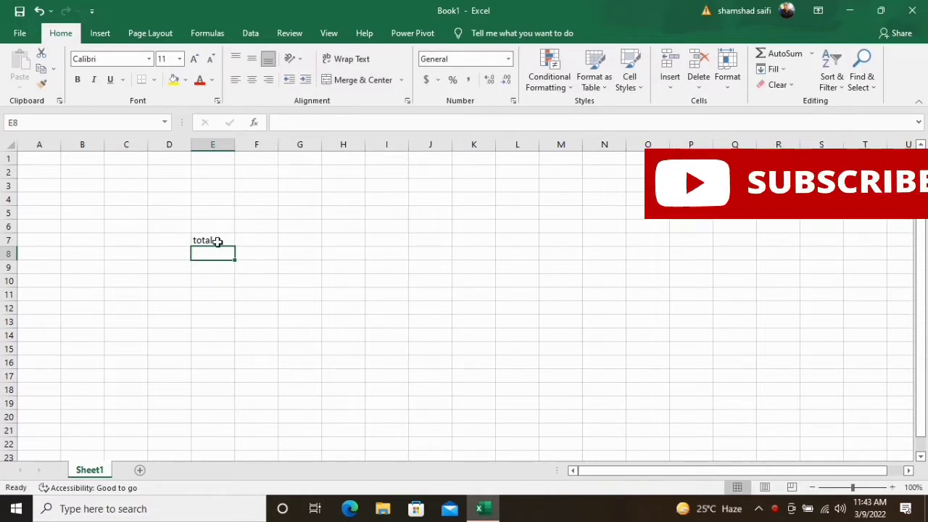
click(218, 241)
text(T)
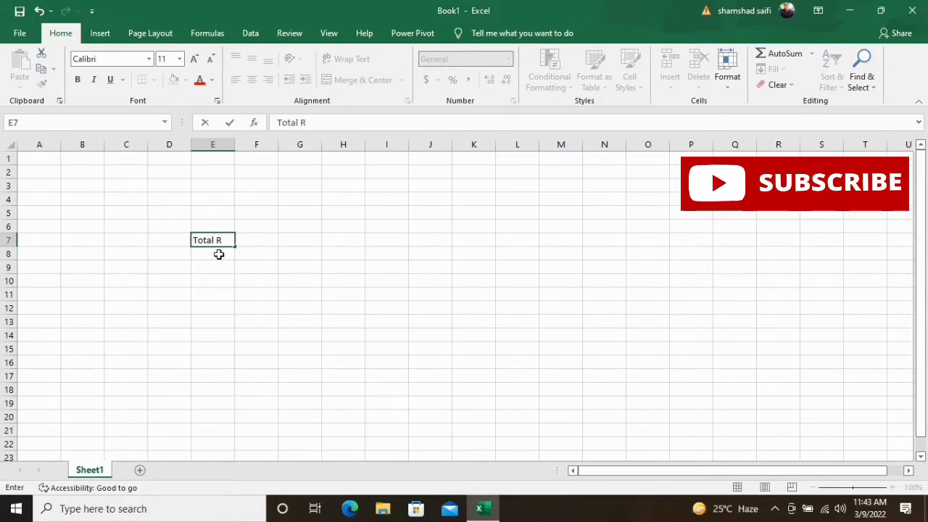
key(Return)
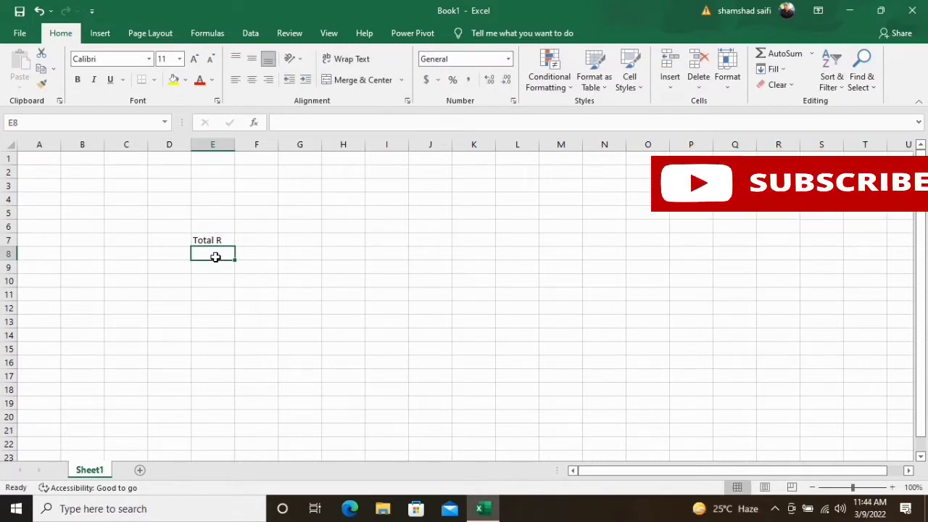
text(Total )
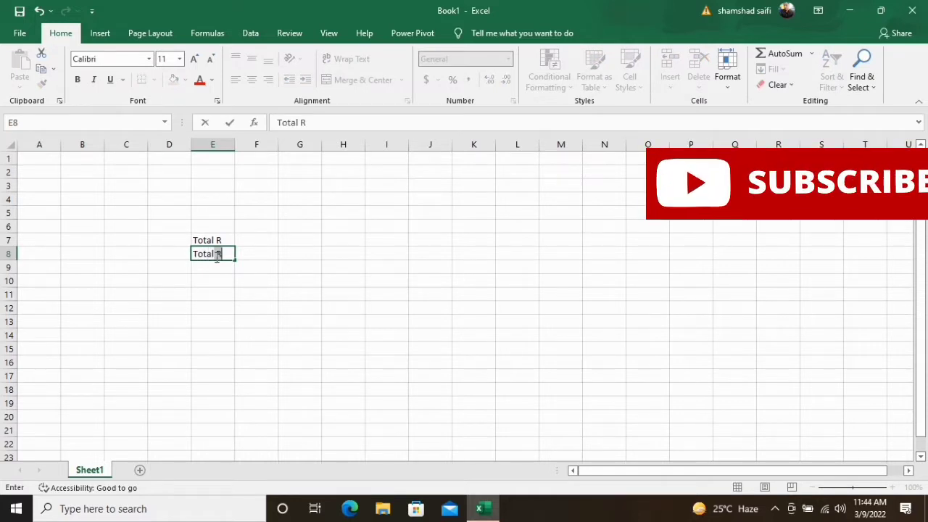
text(C)
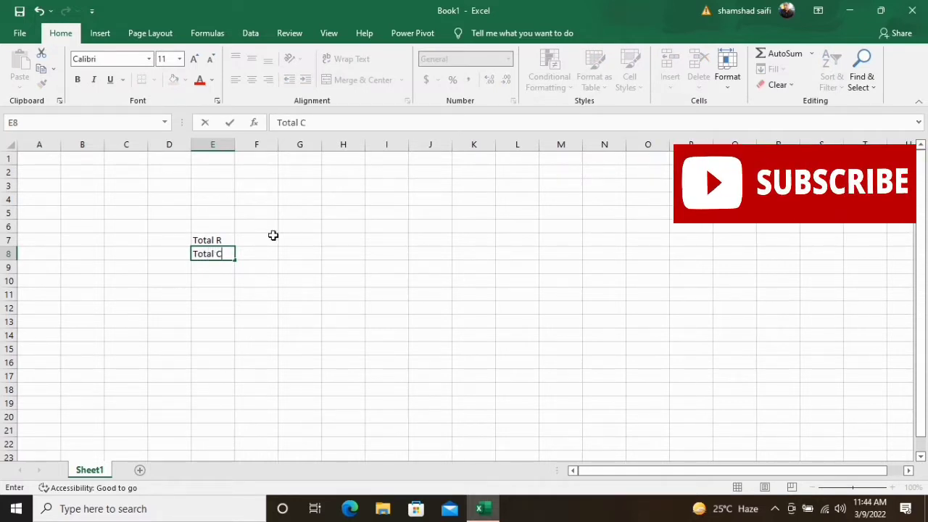
Step: Enter 1048676 beside the Total R label in F7 and 16384 beside Total C in F8
click(264, 240)
text(10)
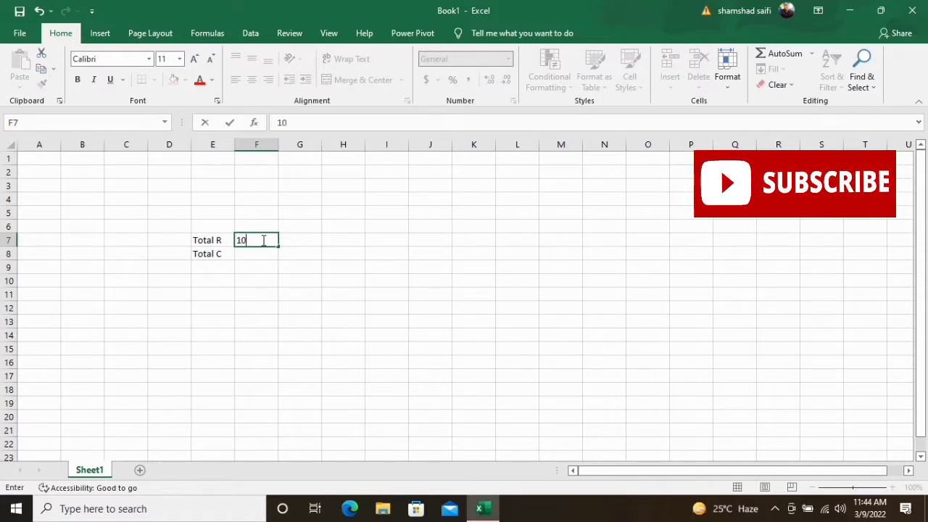
text(486)
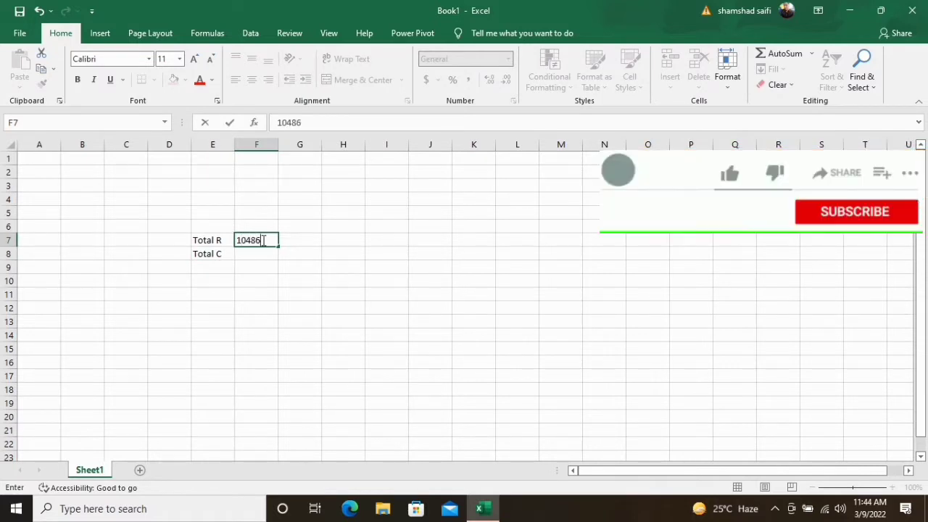
text(76)
click(256, 254)
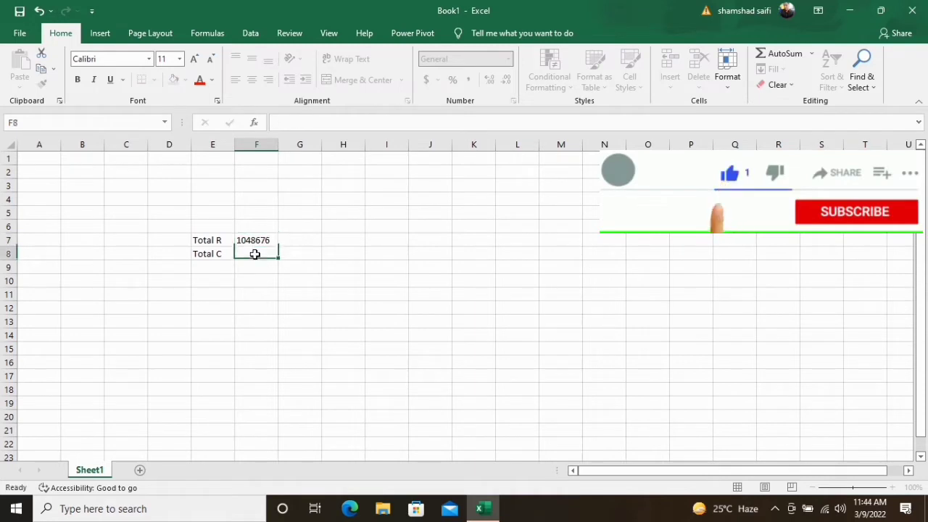
text(1638)
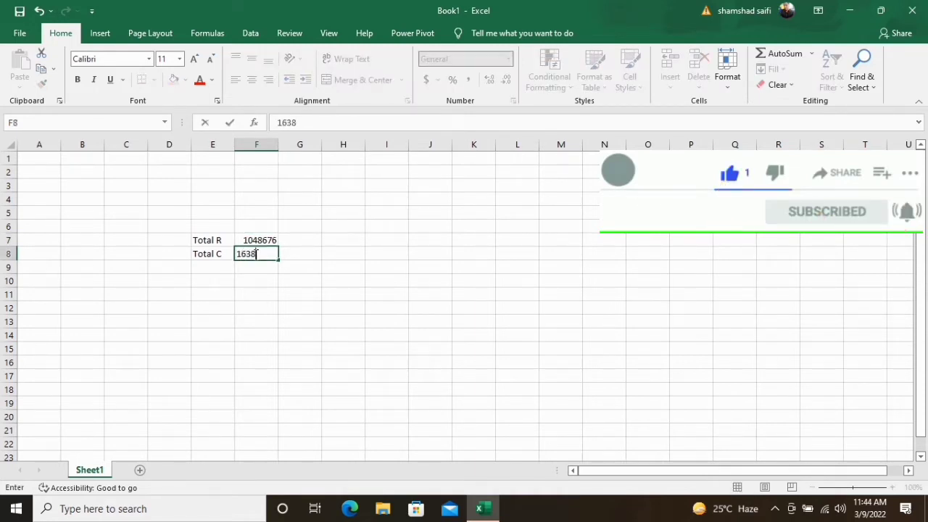
text(4)
click(268, 273)
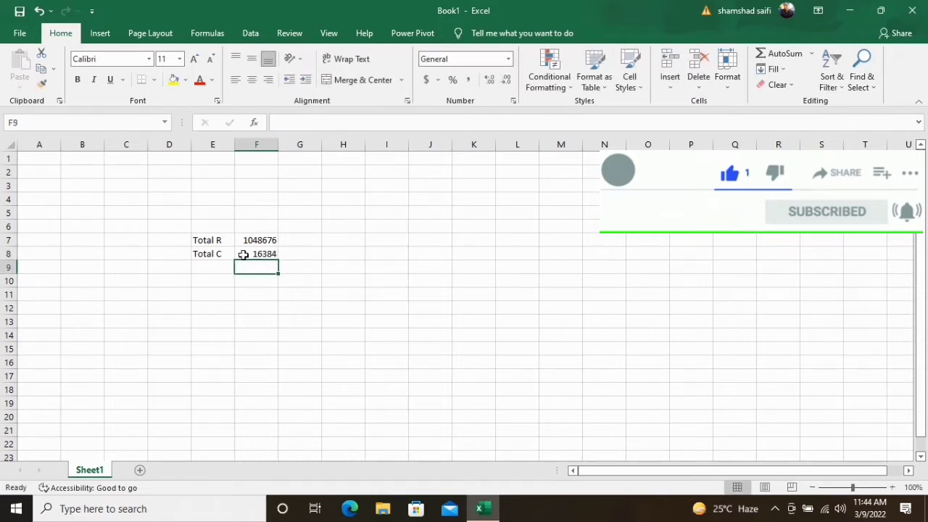
Step: Enlarge the font of the range E7:F9 by two size increments
click(206, 239)
drag(206, 240, 261, 268)
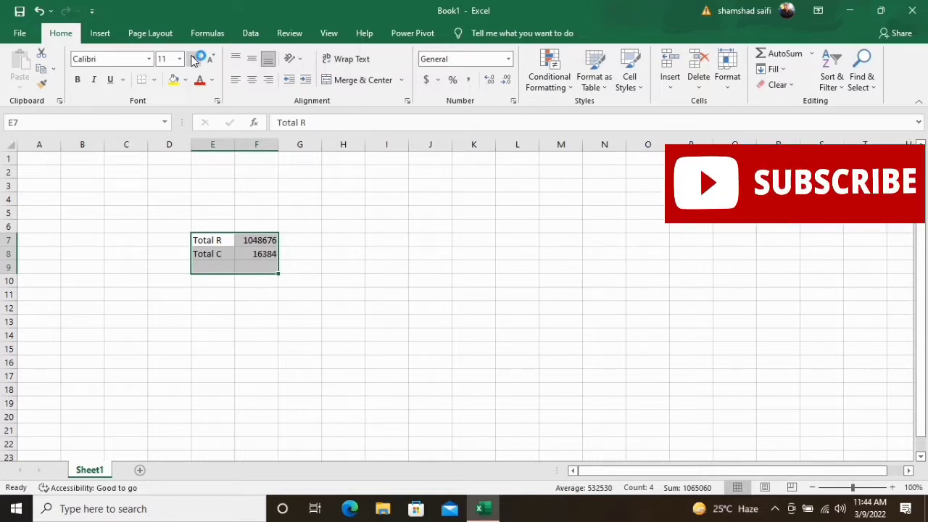
click(195, 59)
click(196, 59)
click(378, 244)
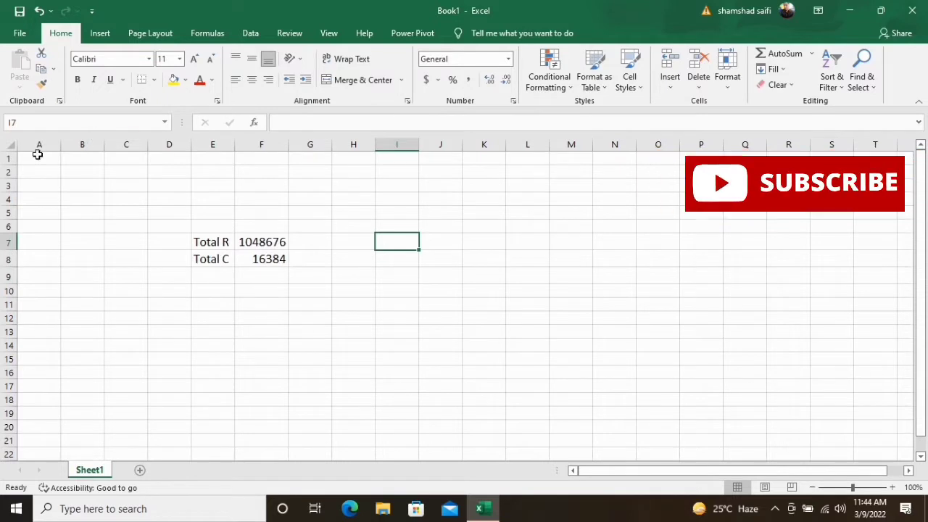
Step: Select the entire worksheet and check its total number of rows and columns
click(11, 145)
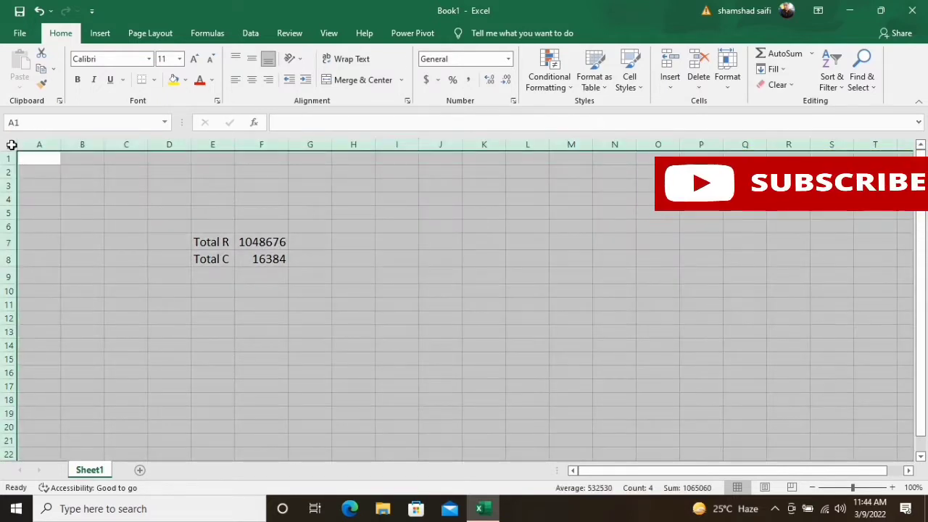
click(11, 145)
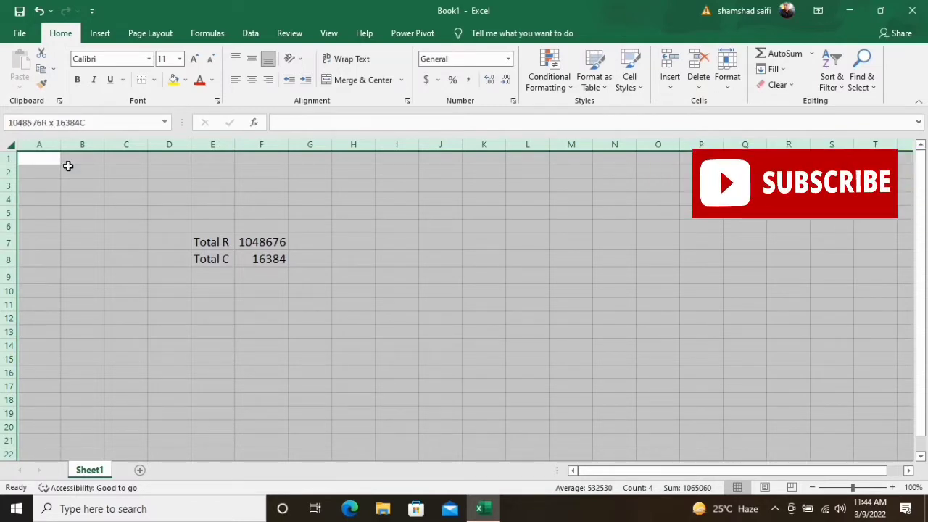
click(69, 208)
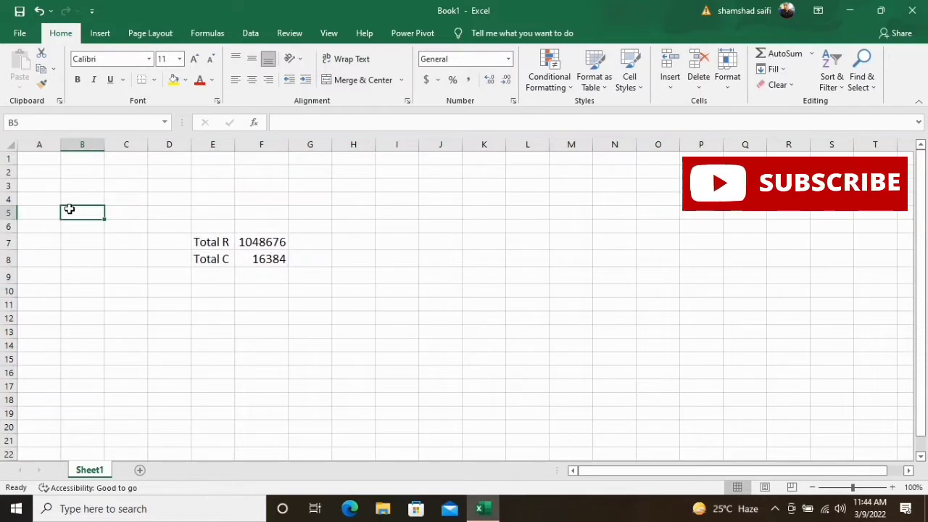
click(198, 234)
key(ctrl+Up)
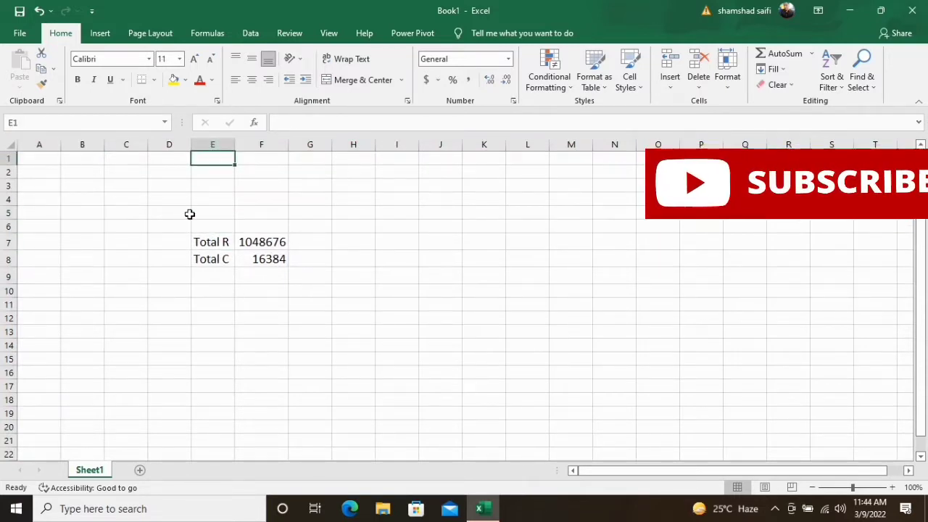
drag(201, 224, 280, 277)
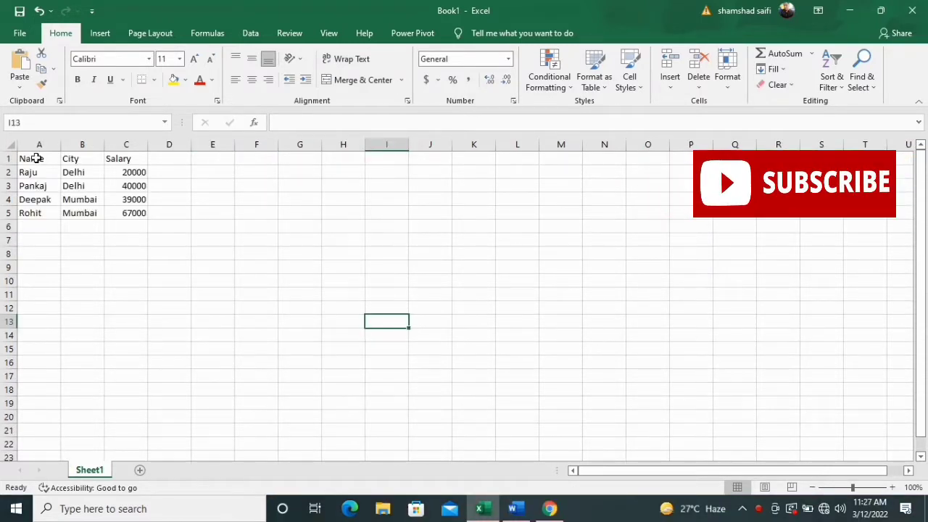
Step: Copy the Name, City and Salary table in A1:C5 and paste it starting at cell A8
drag(36, 158, 139, 211)
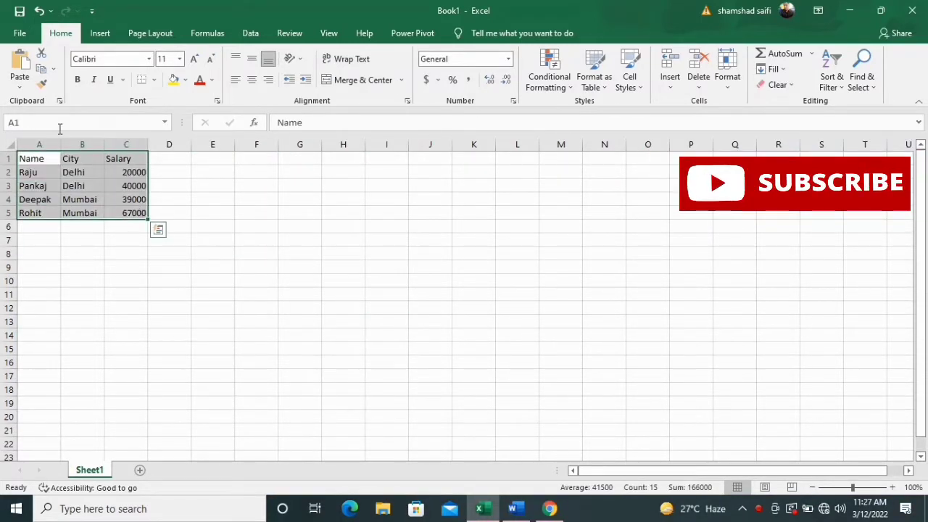
click(42, 69)
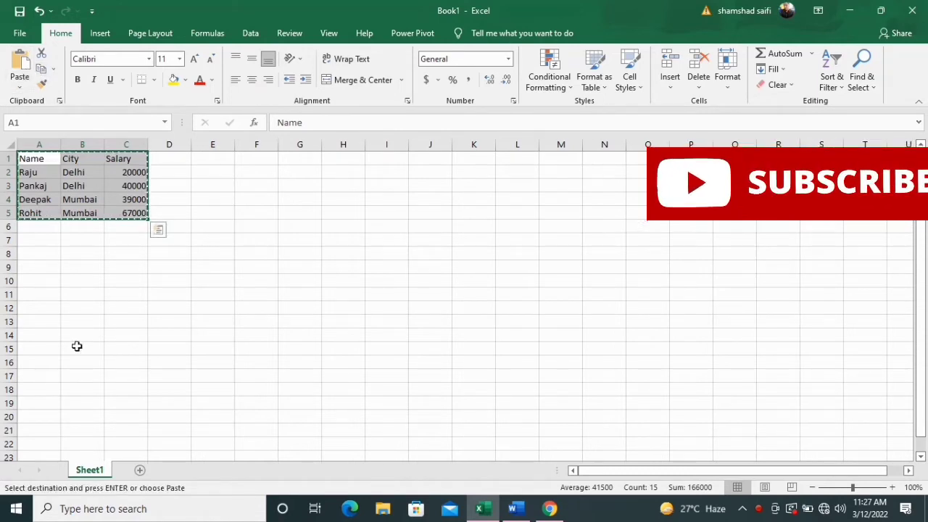
click(31, 255)
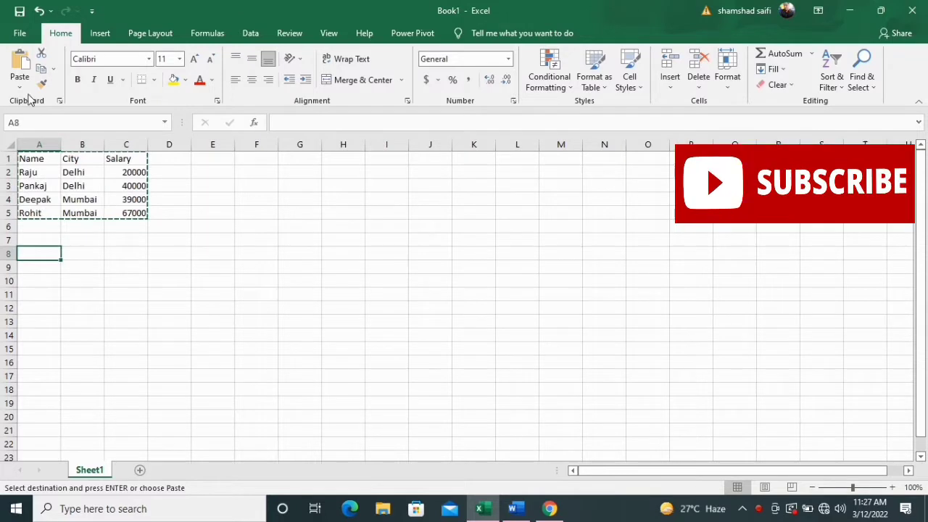
click(20, 64)
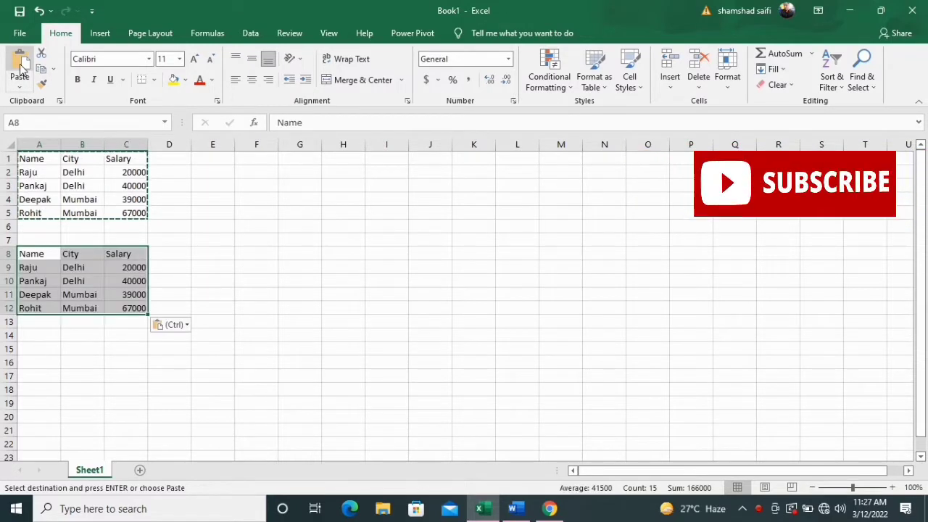
click(463, 295)
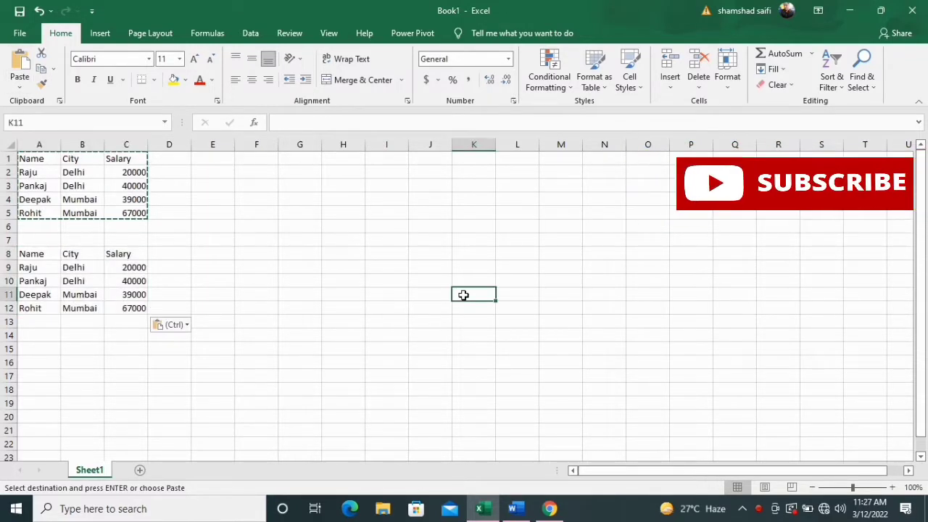
key(Escape)
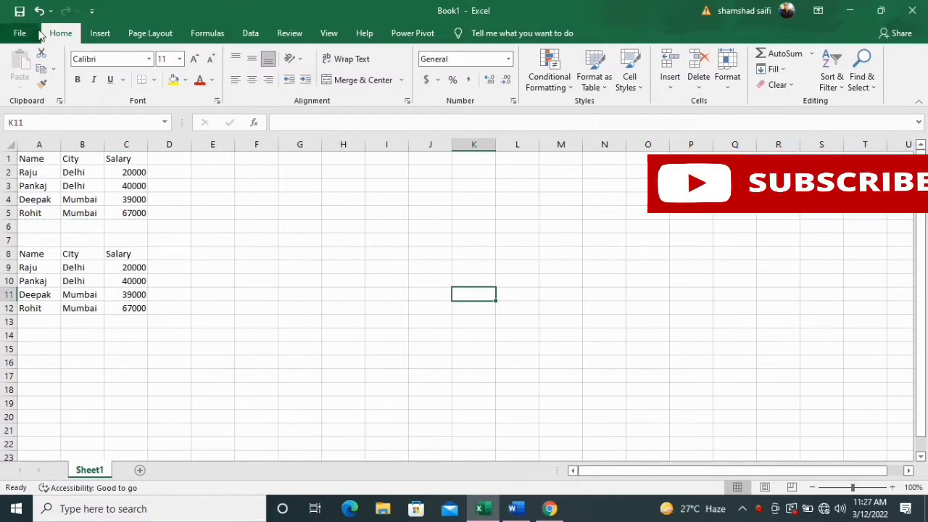
Step: Copy the Name column in A8:A12 and paste it transposed as a row starting at cell H11
drag(37, 254, 34, 308)
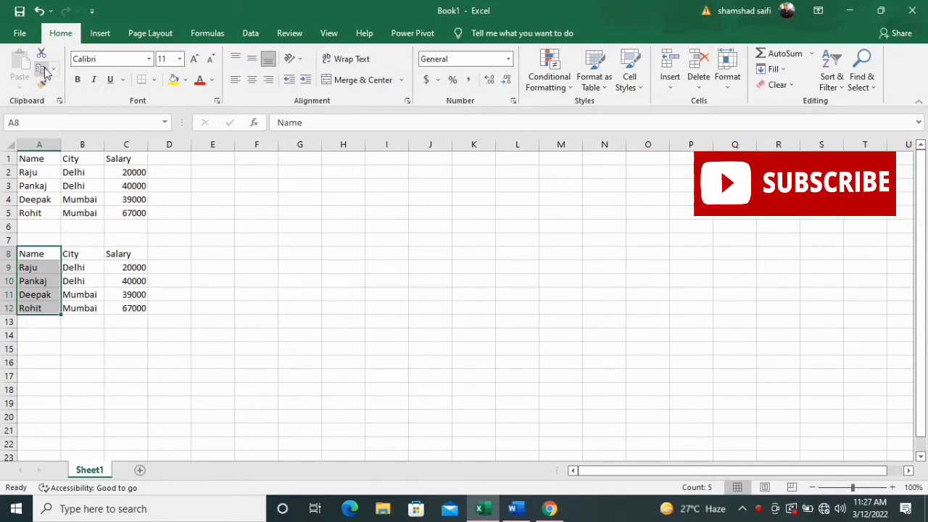
click(43, 69)
click(337, 294)
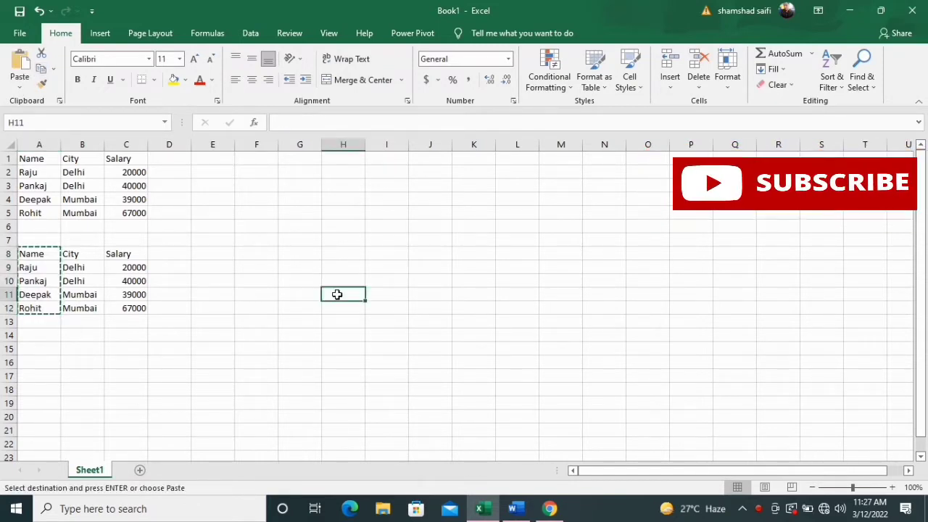
click(18, 89)
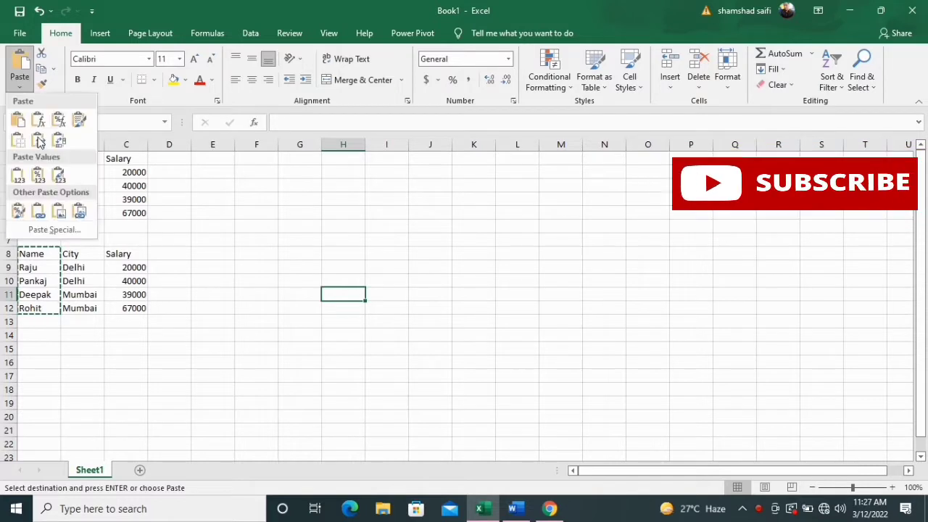
click(47, 229)
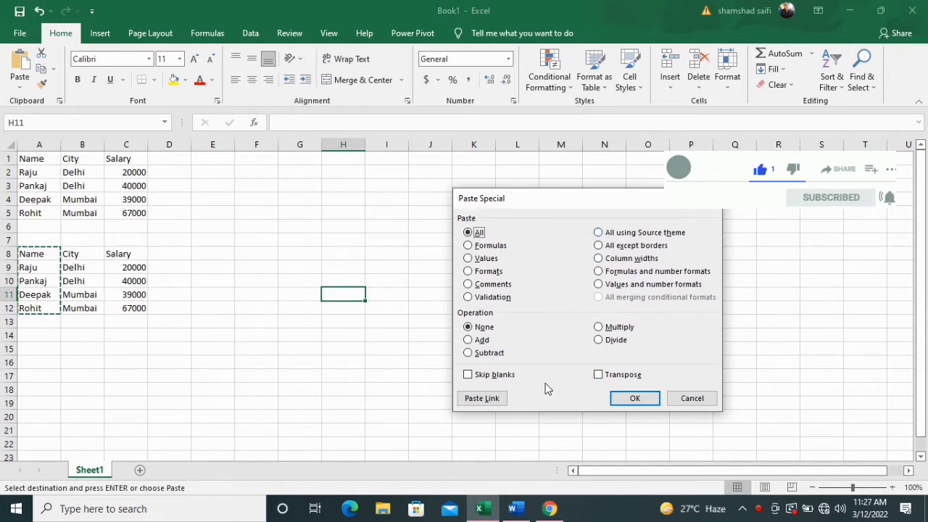
click(598, 375)
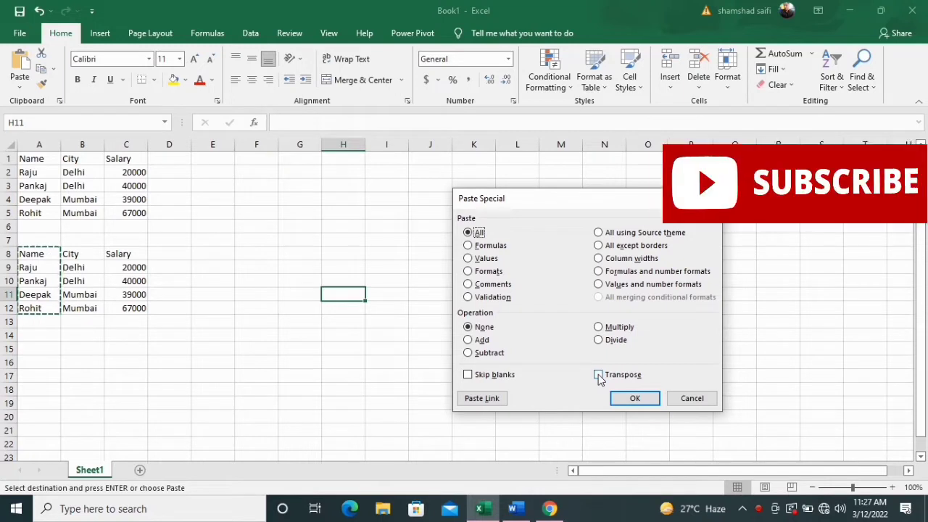
click(633, 400)
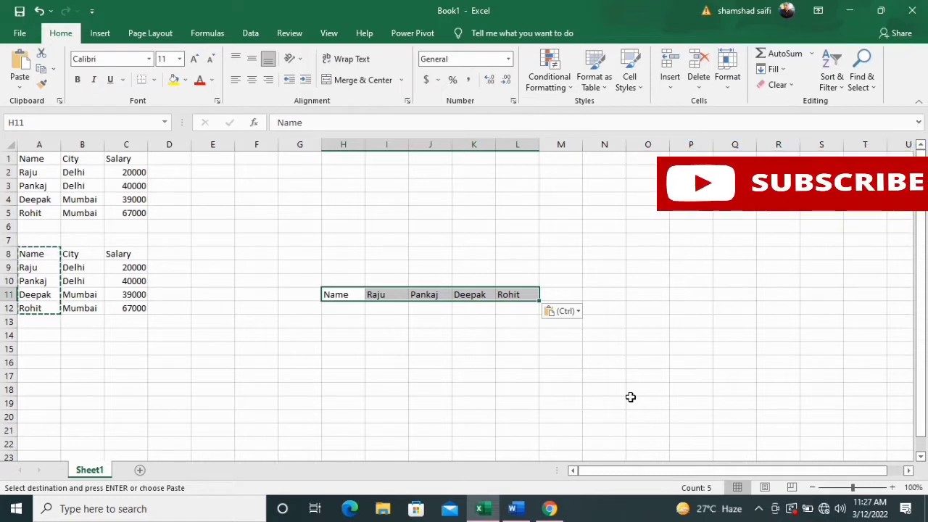
key(Escape)
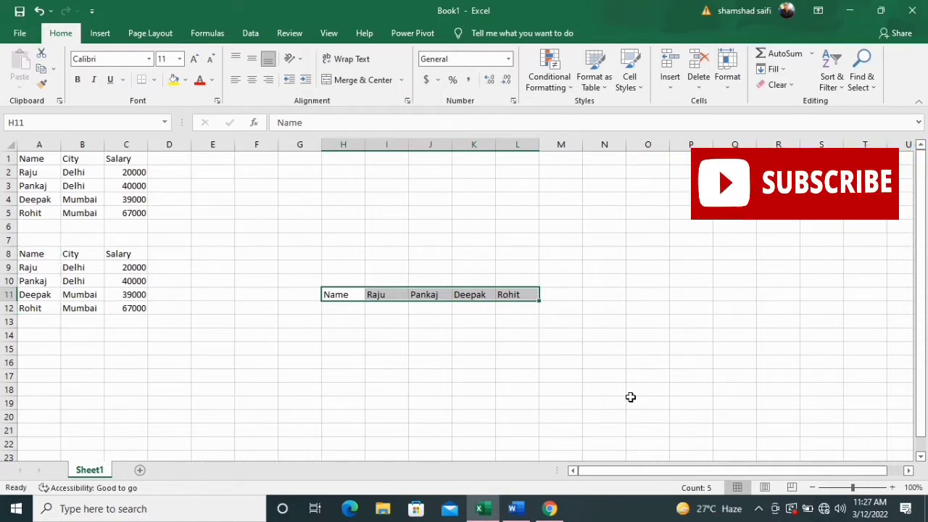
Step: Increase the font size of the Name heading in cell H11 to 18
click(344, 294)
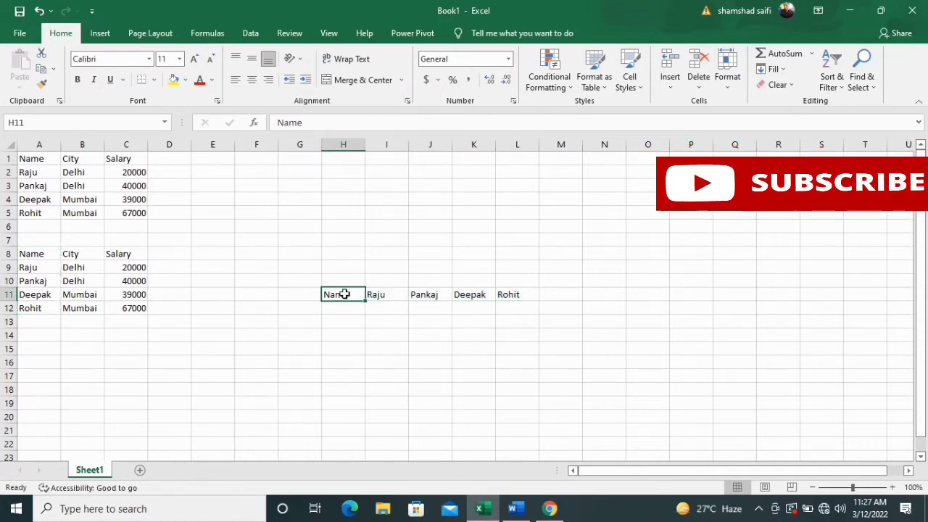
click(194, 59)
click(195, 59)
click(194, 59)
click(194, 58)
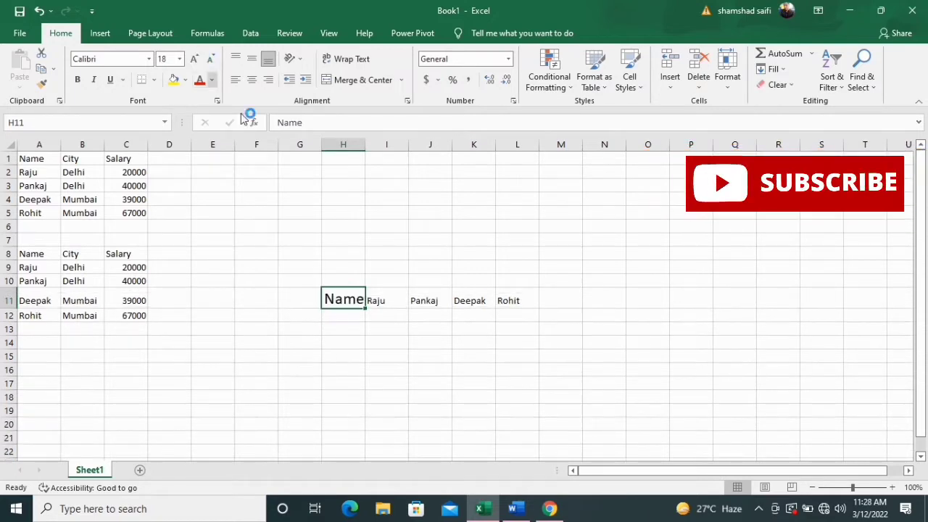
Step: Change the font color of the Name heading in cell H11 to the orange theme color
click(213, 82)
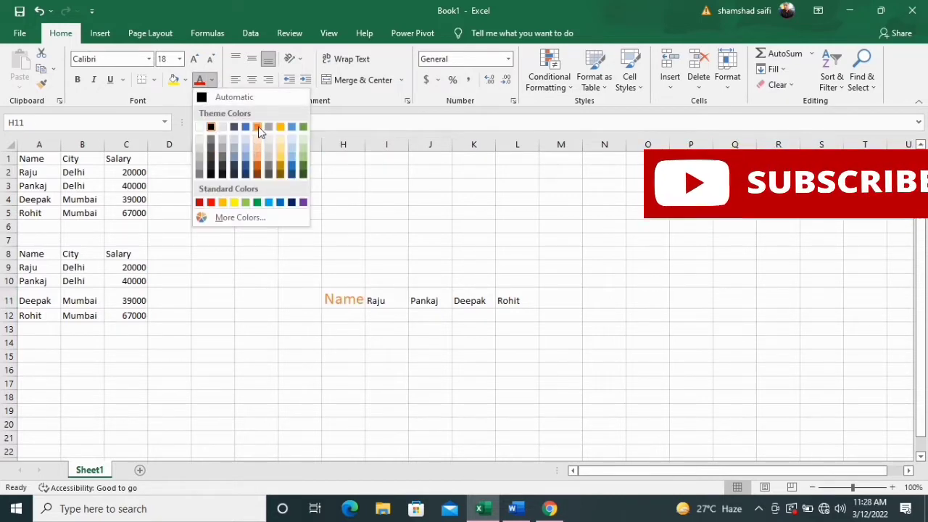
click(257, 126)
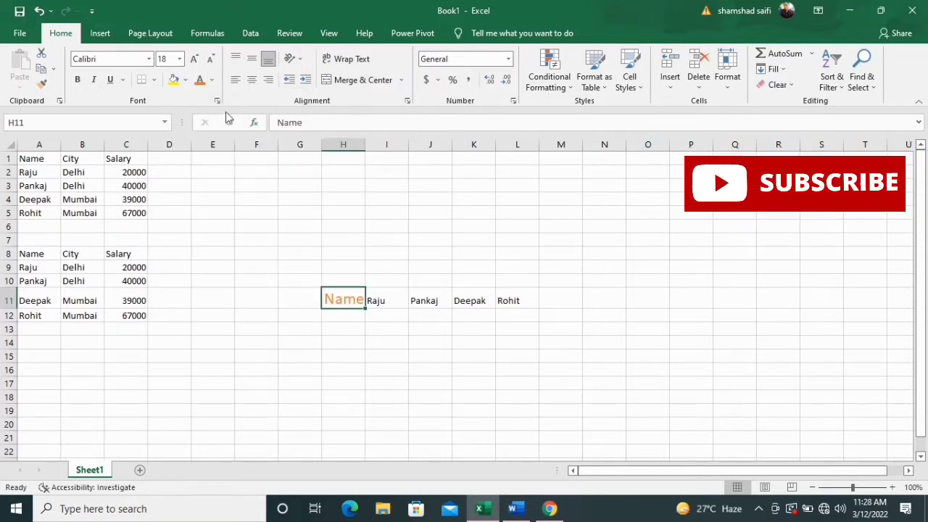
Step: Try to change the font of the Name heading in cell H11 to Times New Roman
click(149, 59)
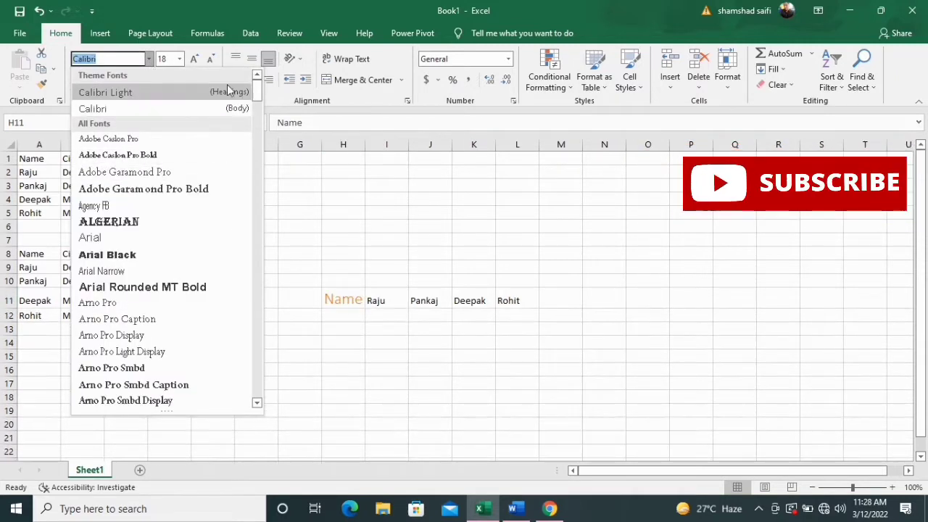
text(T)
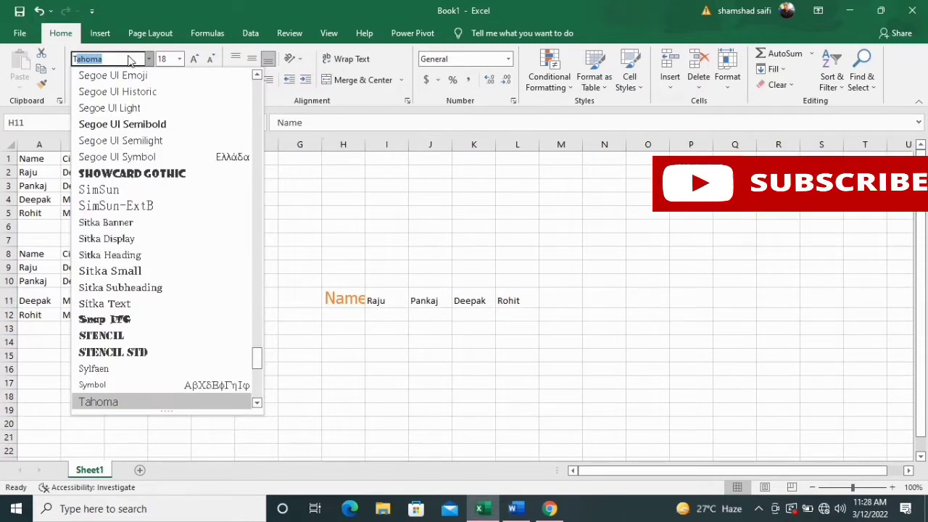
text(imes New R)
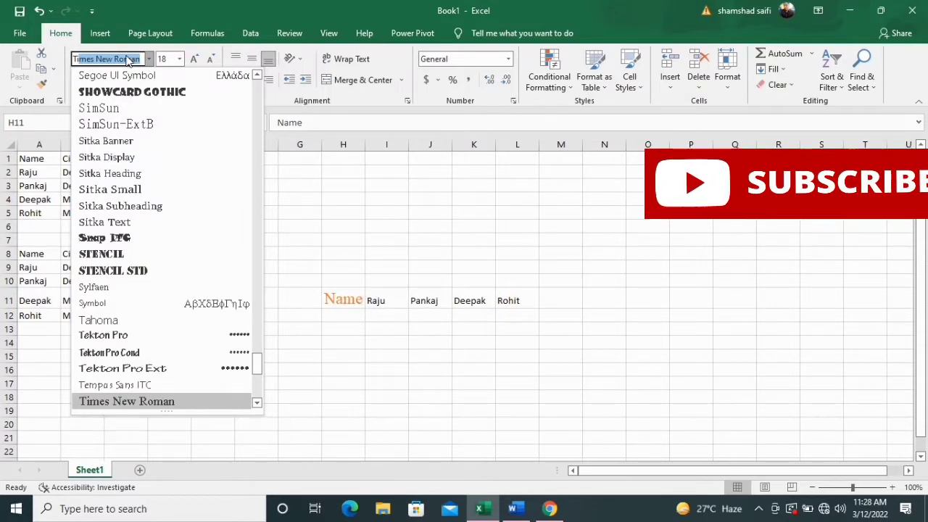
Step: Copy the formatted Name heading in cell H11
click(353, 313)
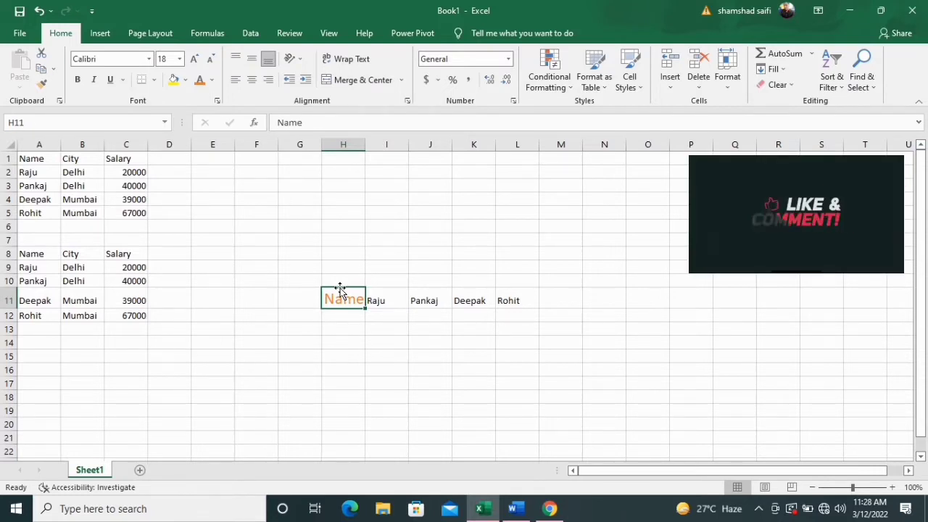
click(44, 73)
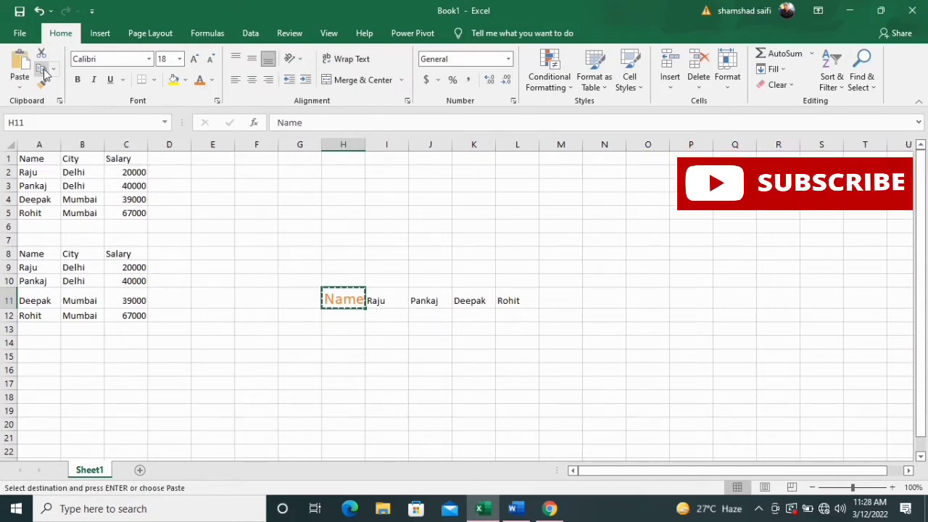
click(21, 89)
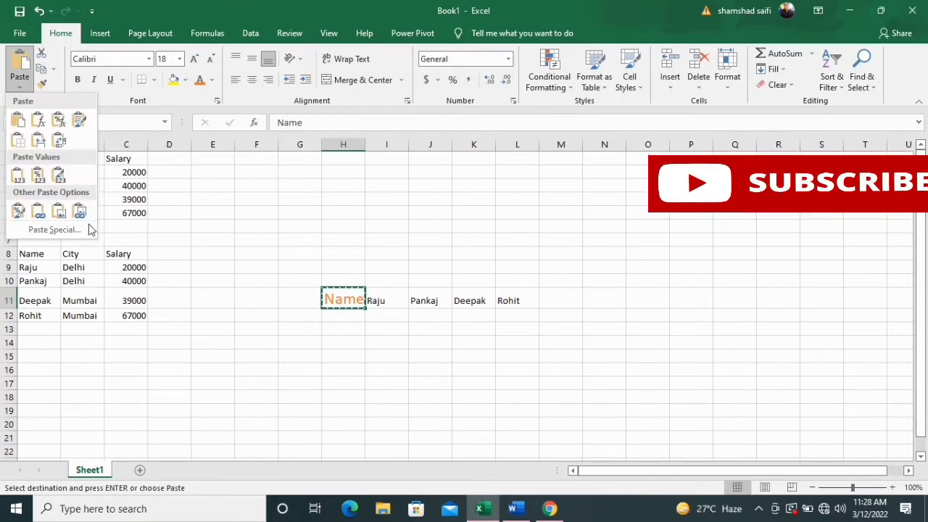
click(67, 230)
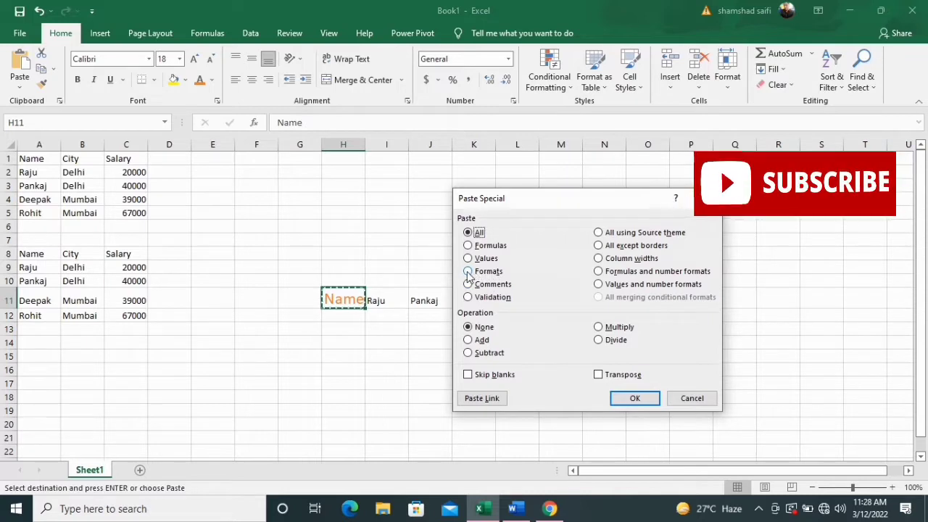
click(468, 272)
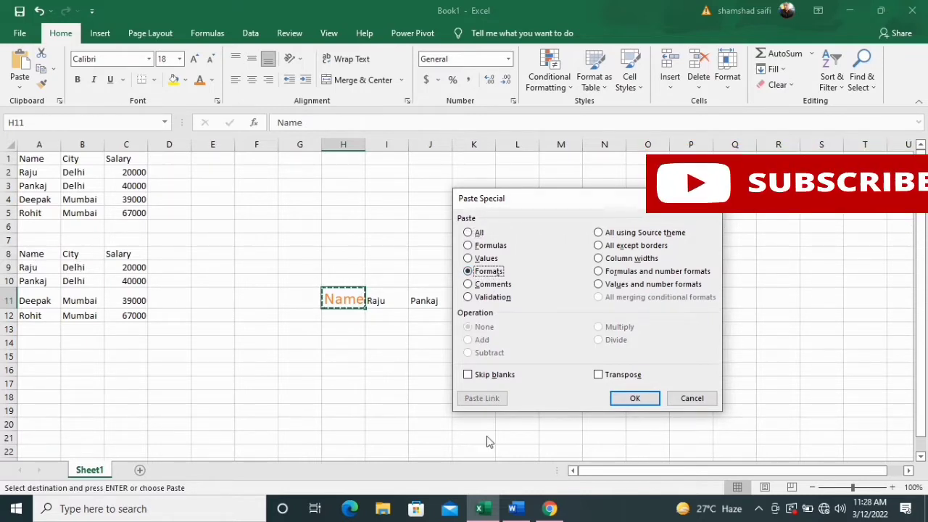
click(694, 408)
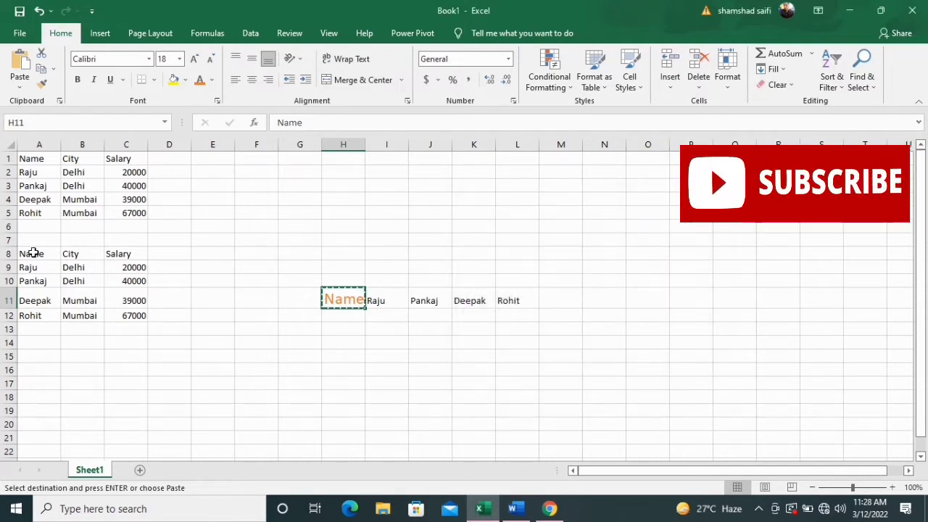
Step: Paste only the formats of the copied heading onto the Name column in A8:A12 with Paste Special
drag(33, 252, 39, 313)
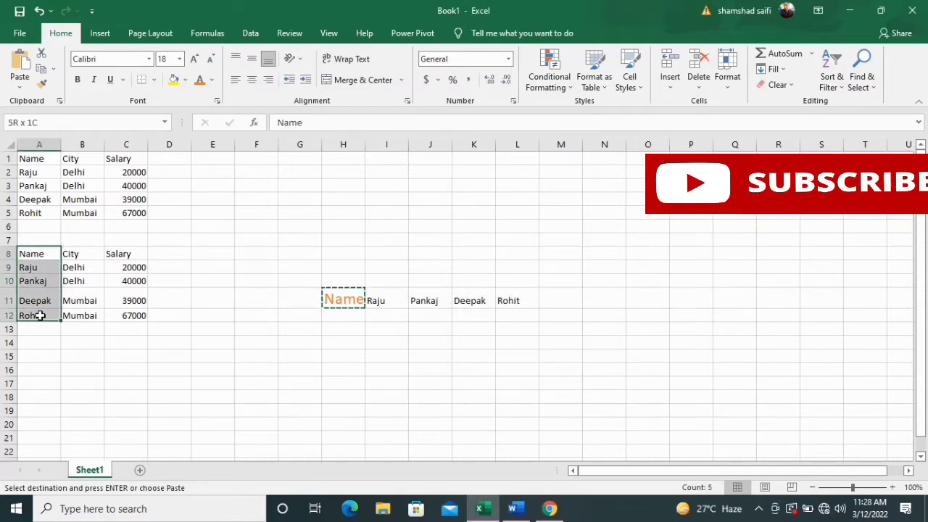
click(20, 88)
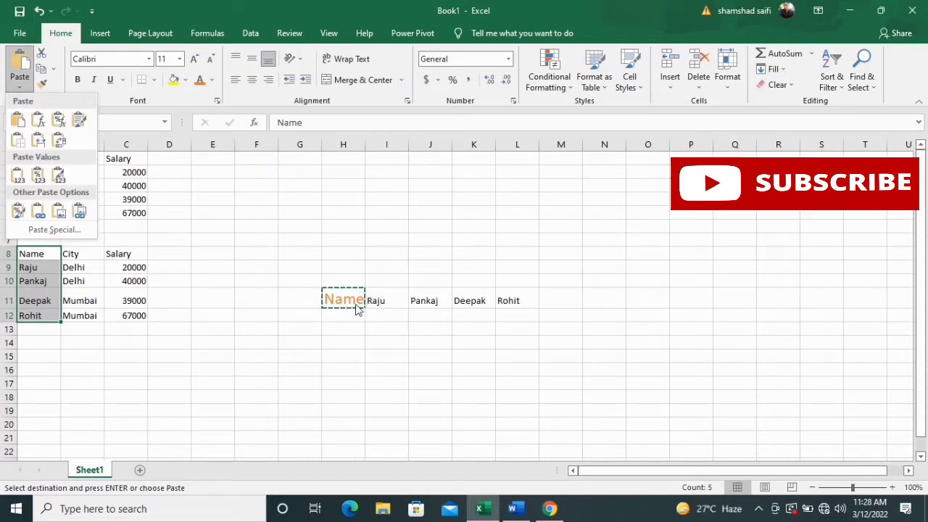
click(55, 230)
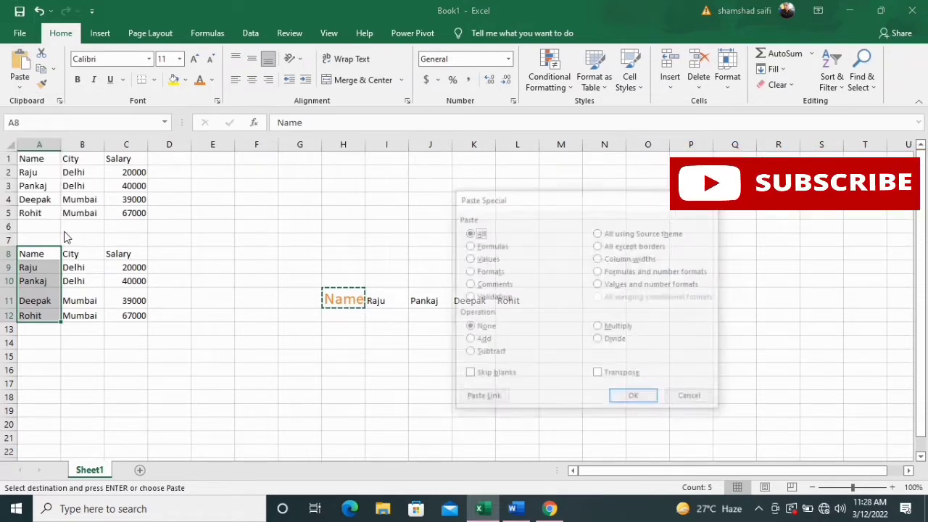
click(475, 272)
click(636, 399)
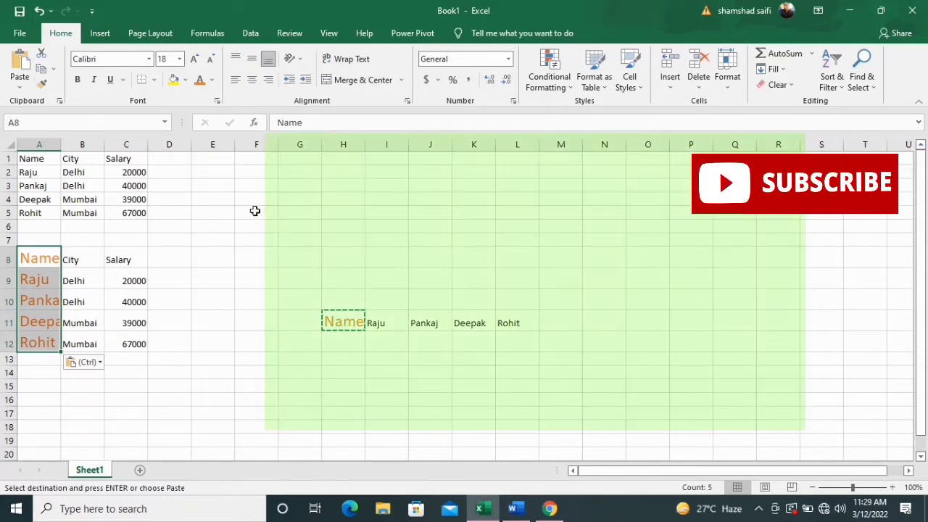
click(253, 211)
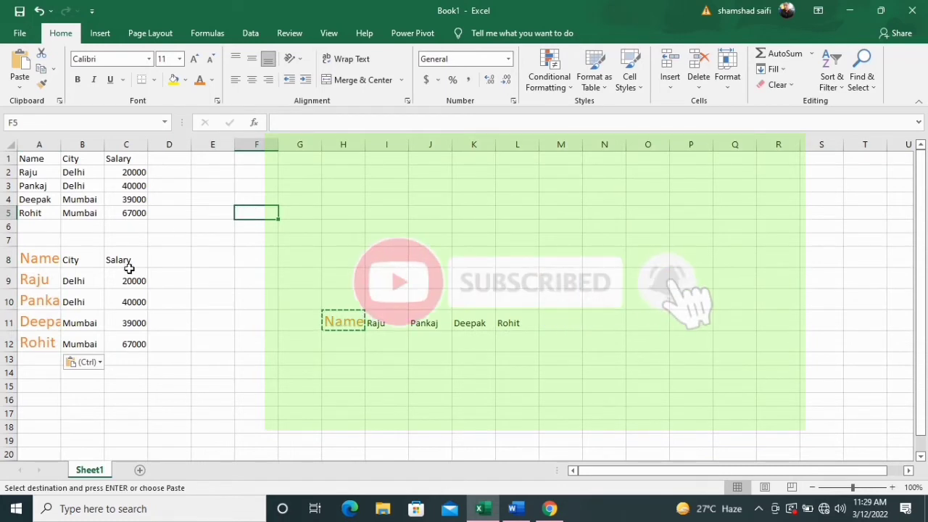
Step: Total the first table's Salary column in cell C6 with the formula =sum(C2:C5)
click(130, 225)
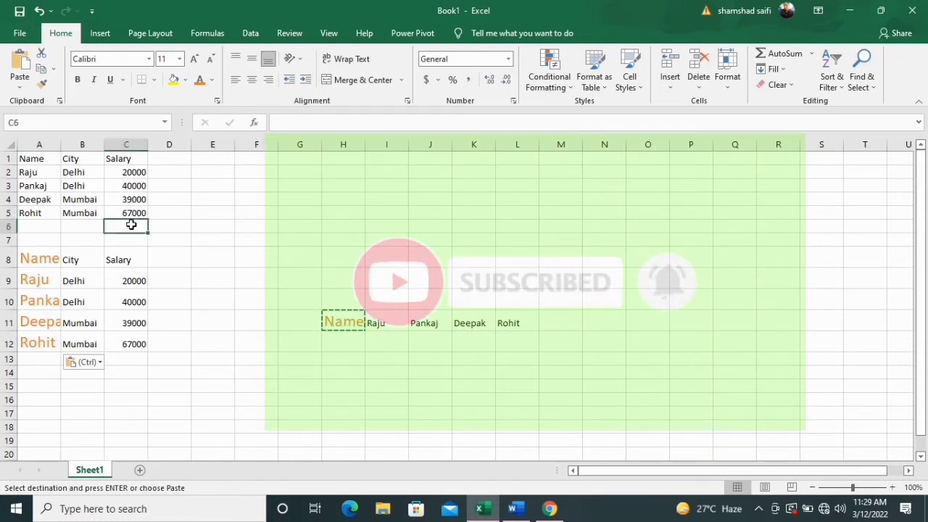
text(=sum)
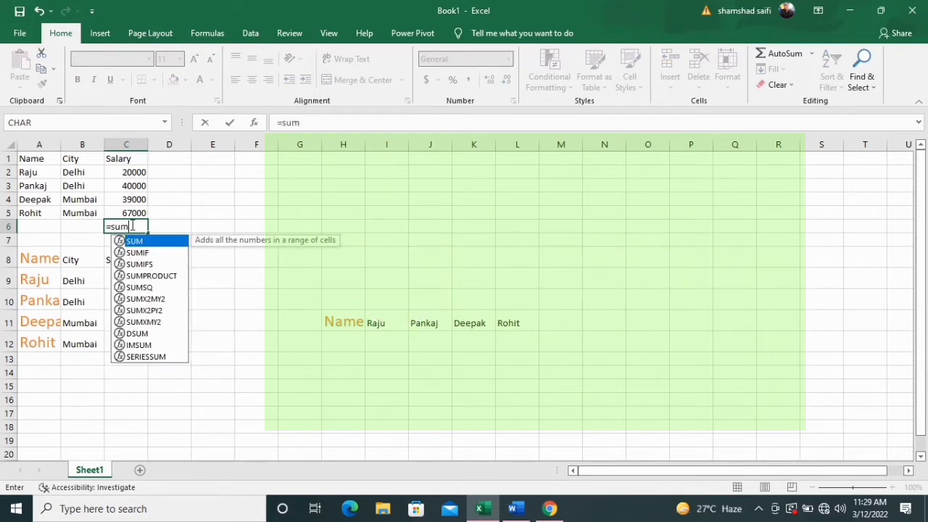
text(()
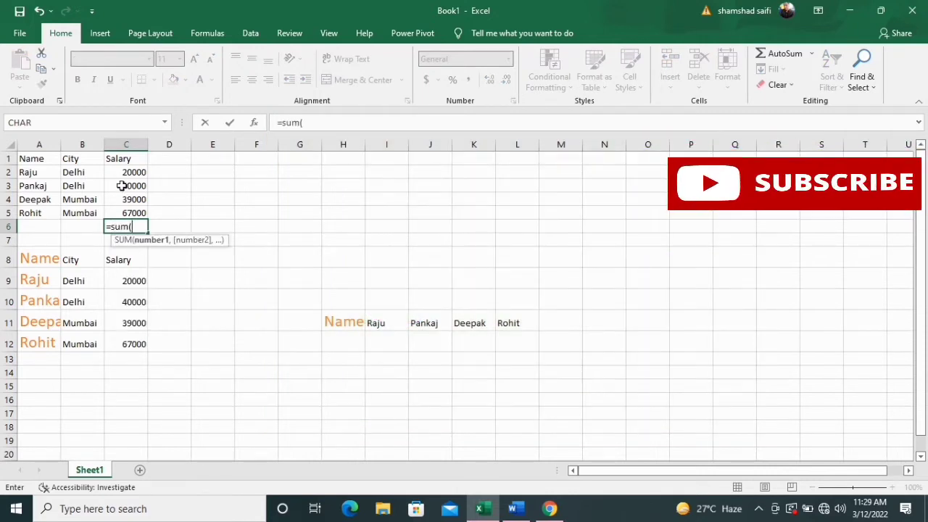
drag(123, 171, 126, 210)
text())
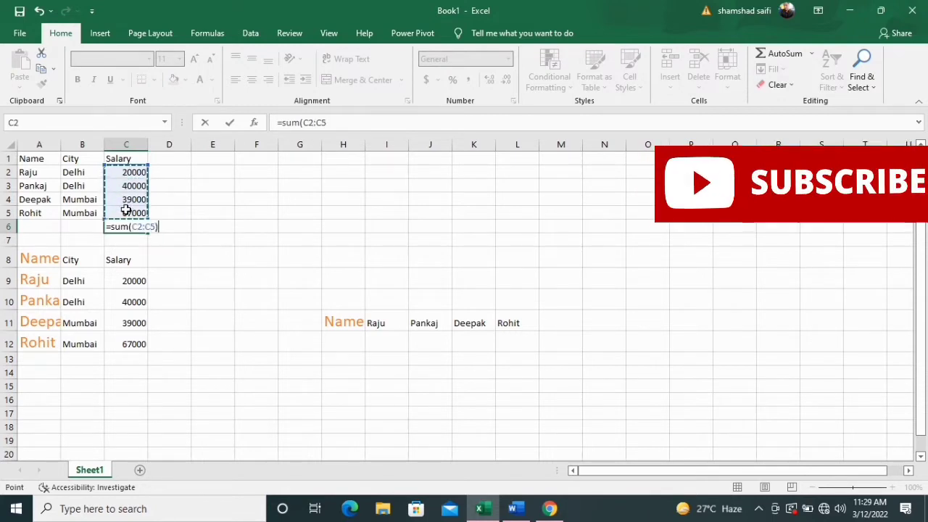
key(Return)
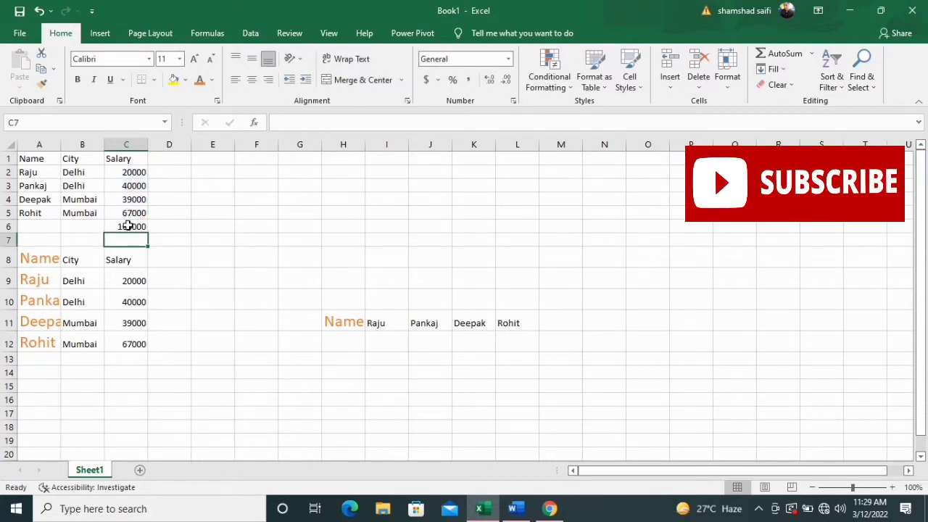
Step: Copy the salary total in C6 and paste only its formula into cell C13 with Paste Special
click(128, 226)
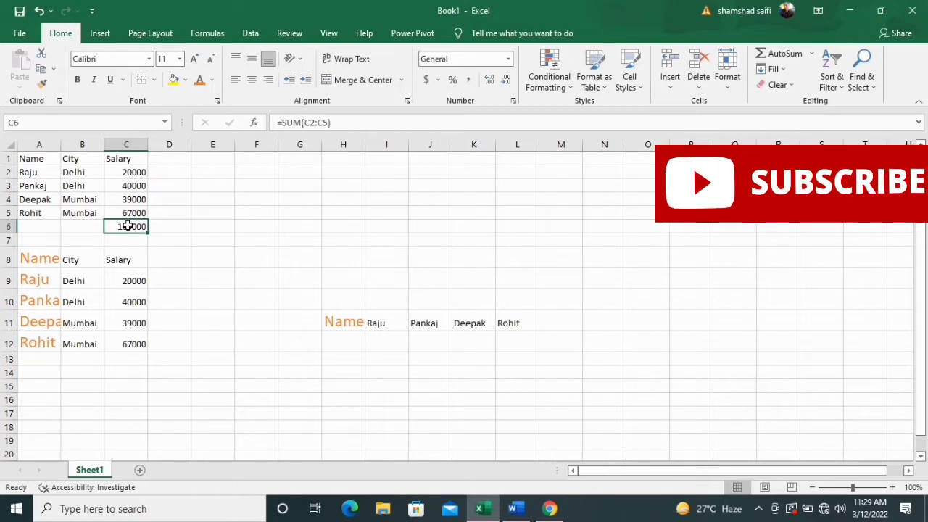
click(42, 69)
click(126, 357)
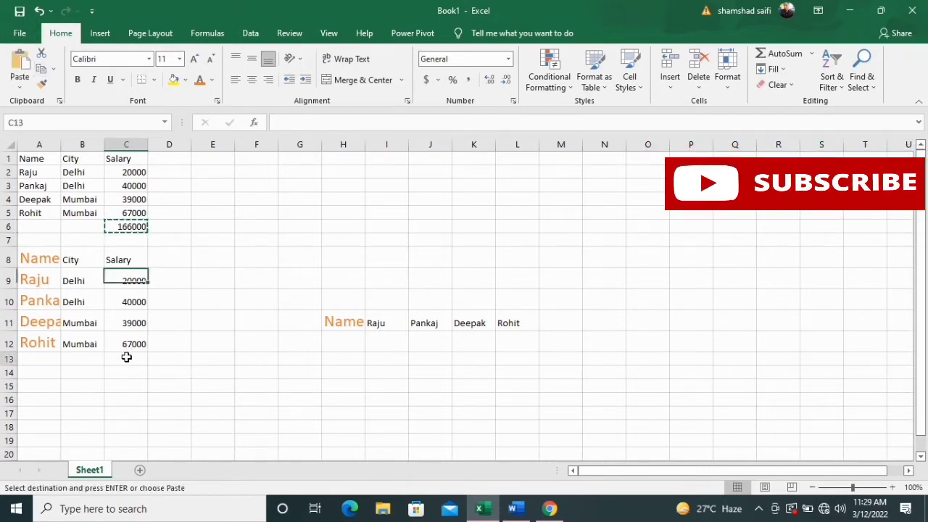
click(20, 88)
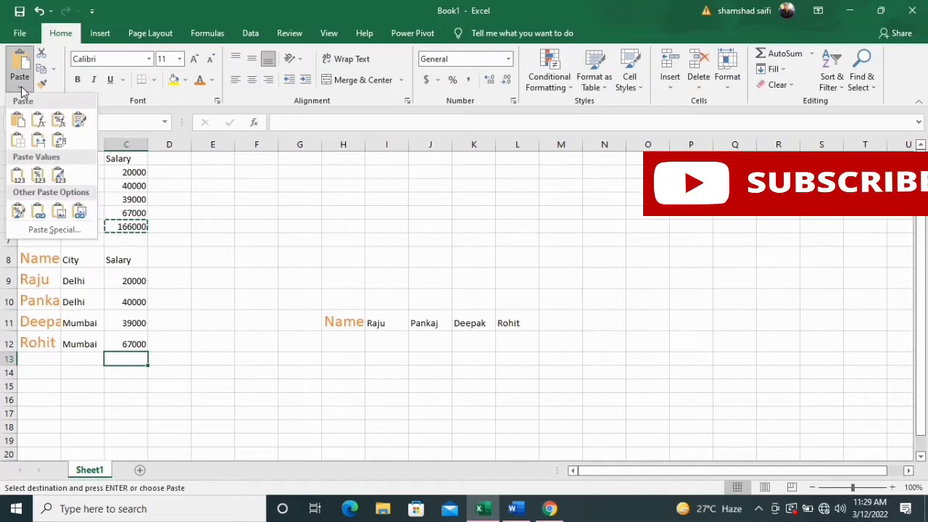
click(64, 230)
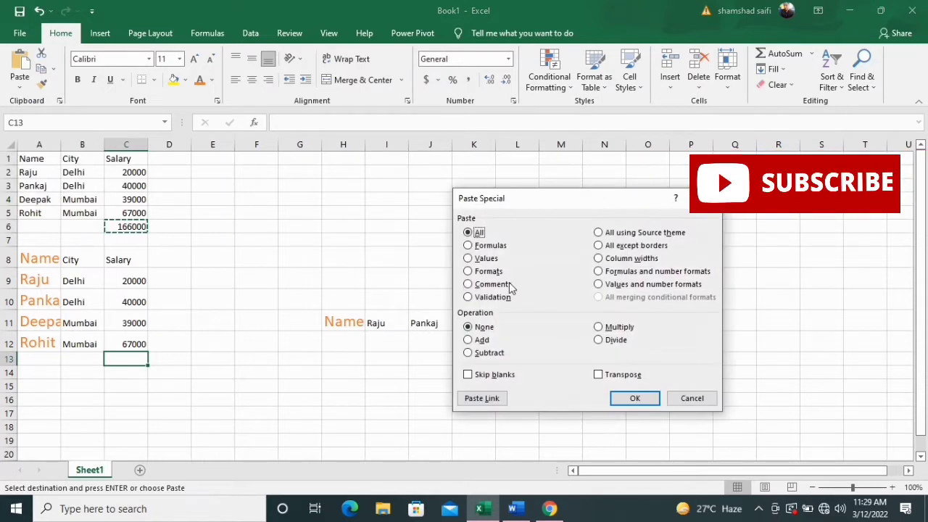
click(468, 246)
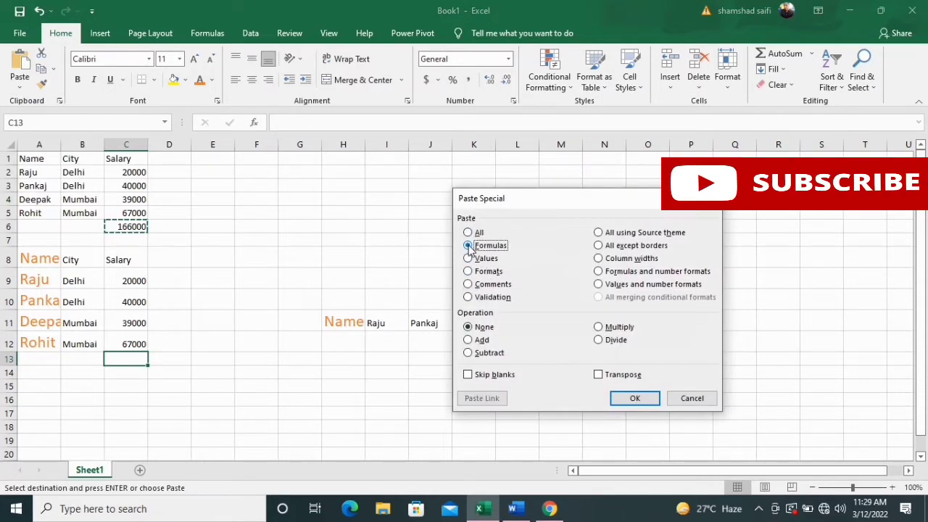
click(636, 398)
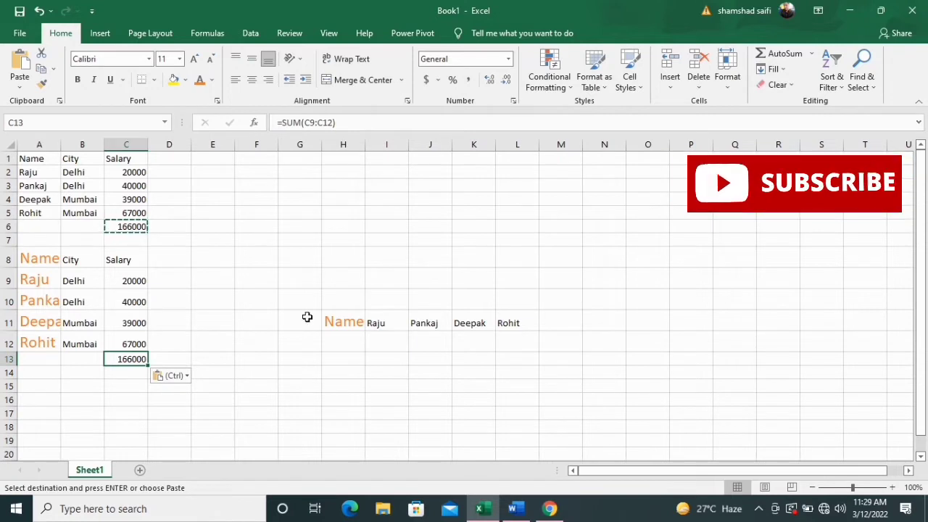
key(Escape)
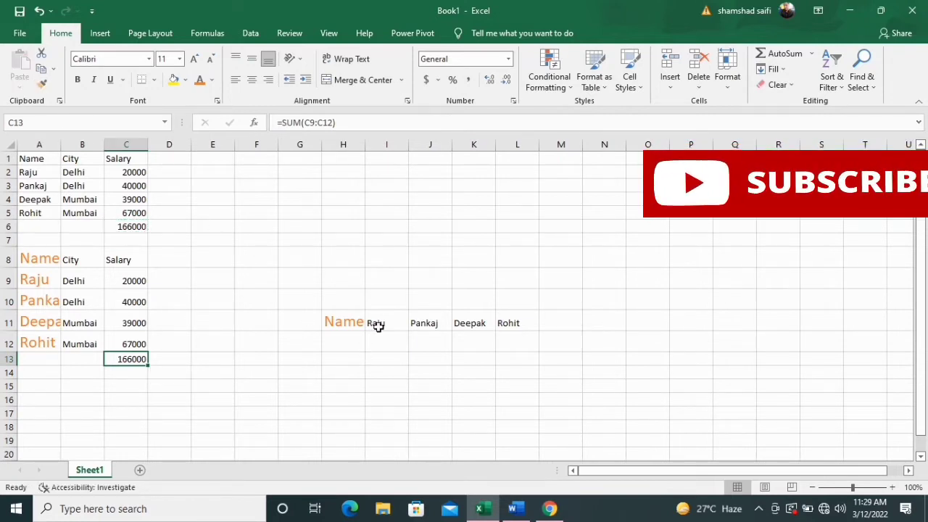
Step: Copy the transposed Name row in H11:L11
drag(347, 320, 508, 323)
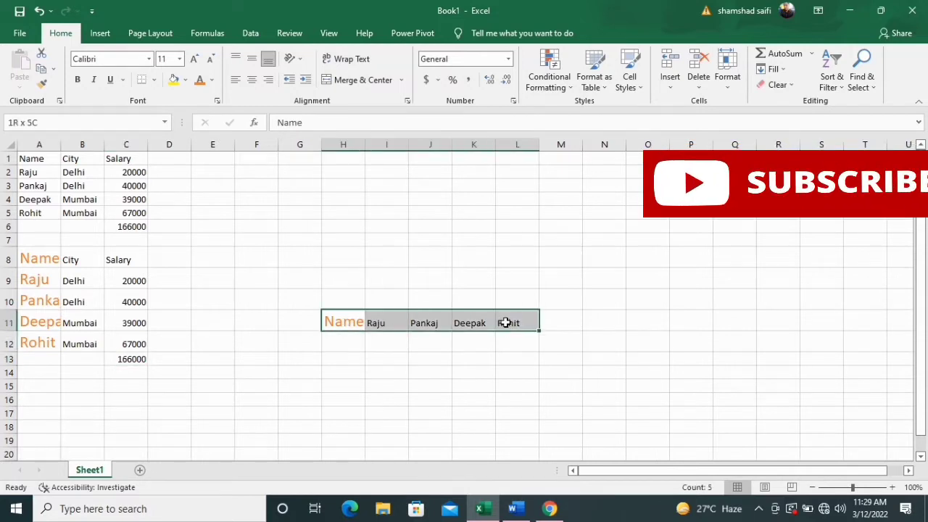
click(42, 69)
click(19, 87)
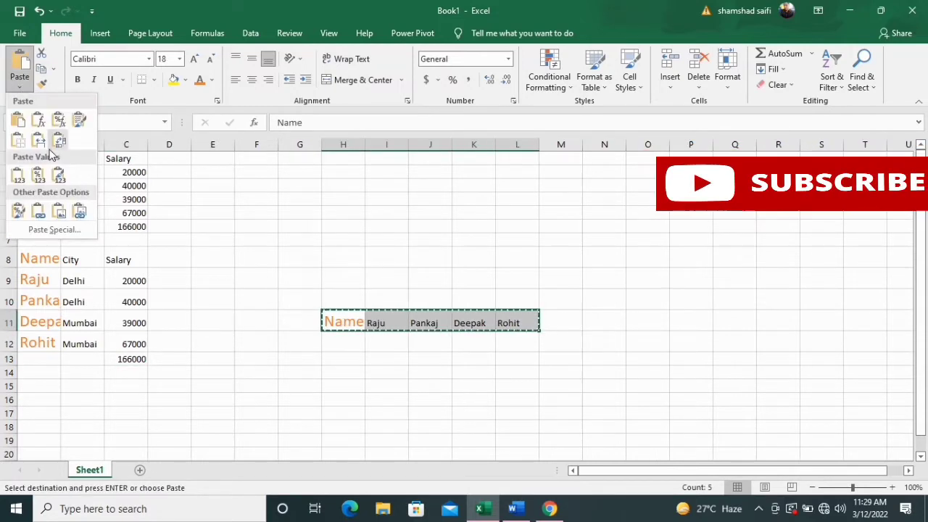
click(54, 230)
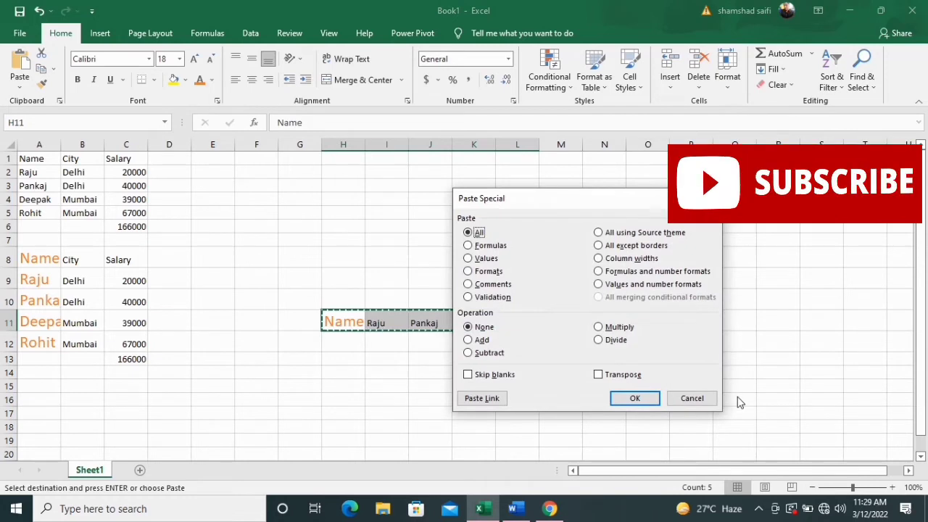
click(700, 400)
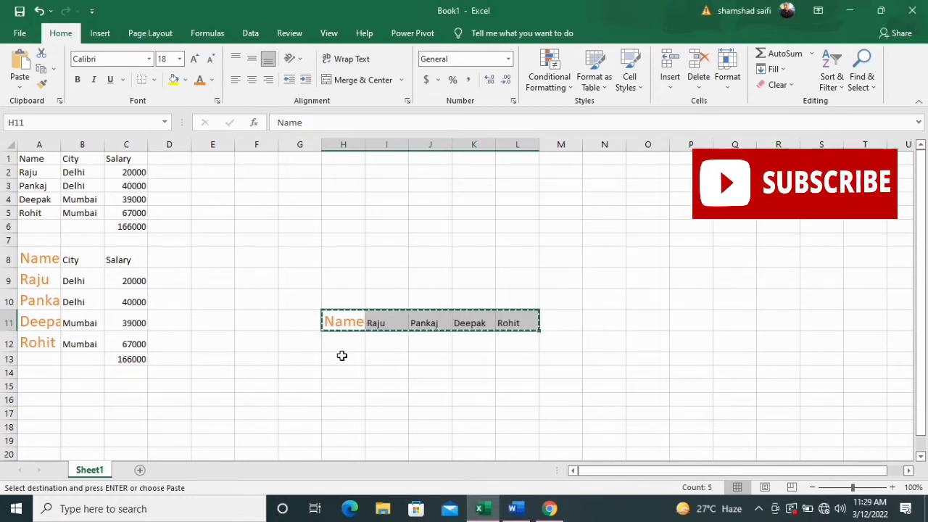
Step: Paste the copied Name row as a vertical list starting at H13, using Paste Special with Transpose
click(342, 356)
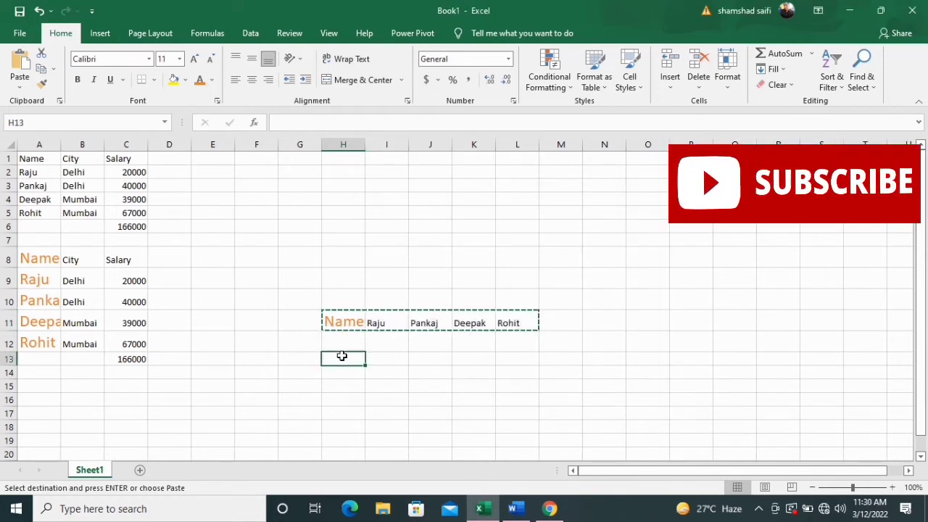
click(20, 86)
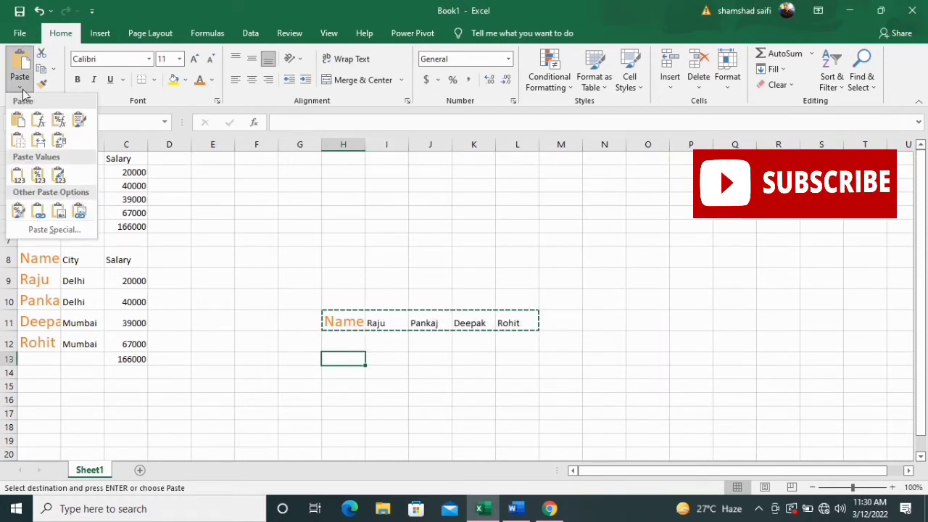
click(65, 230)
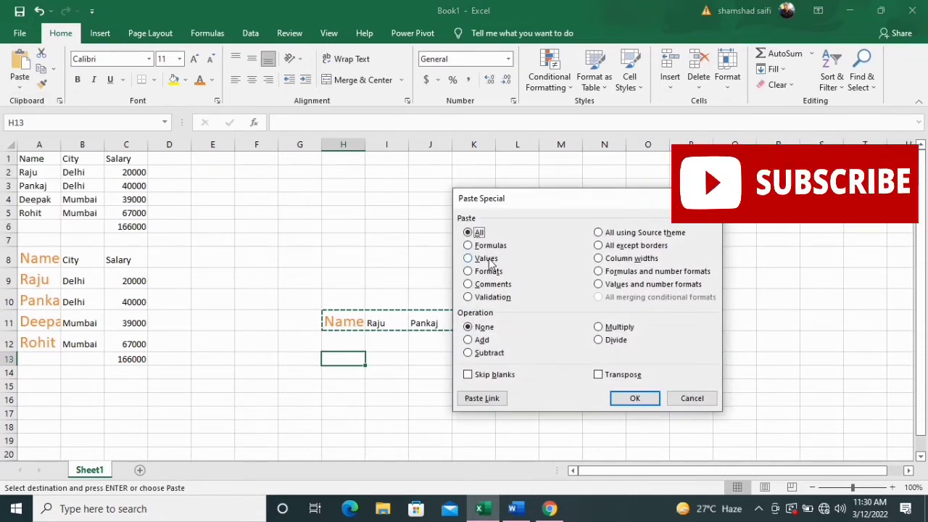
click(598, 374)
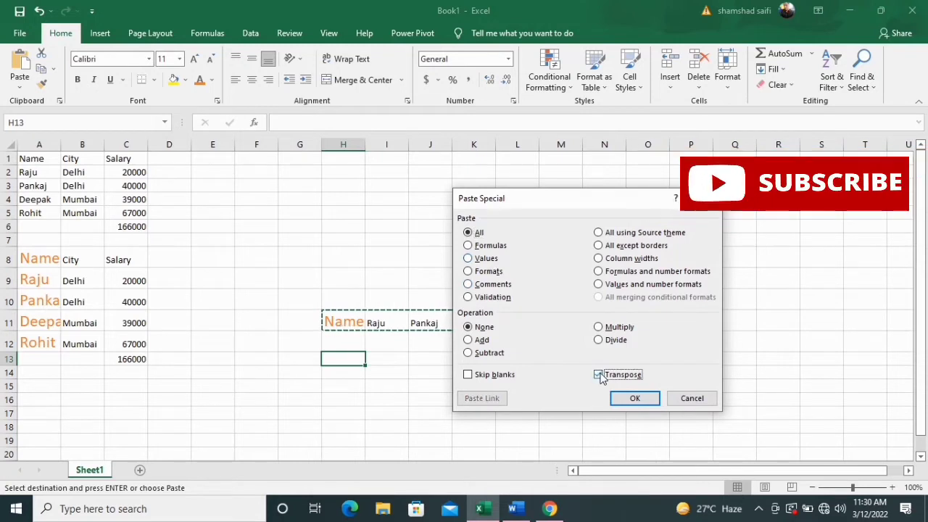
click(635, 398)
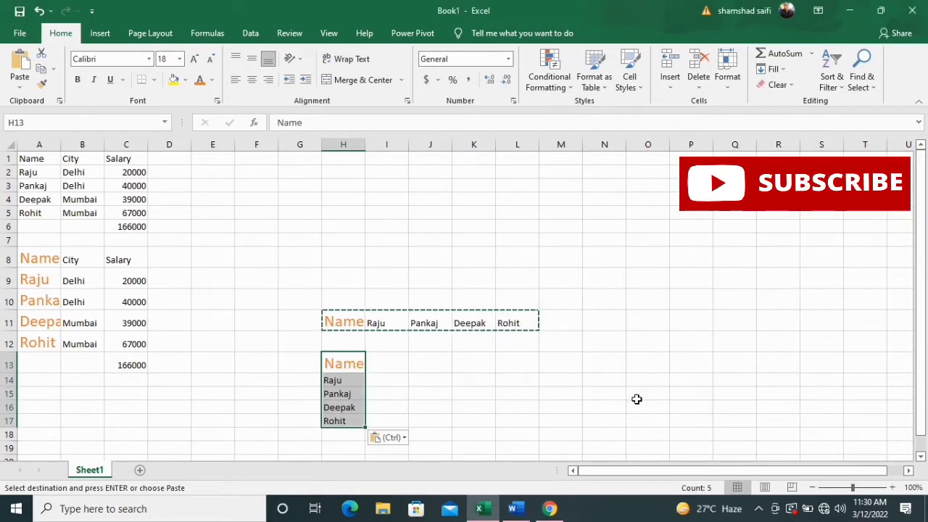
key(Escape)
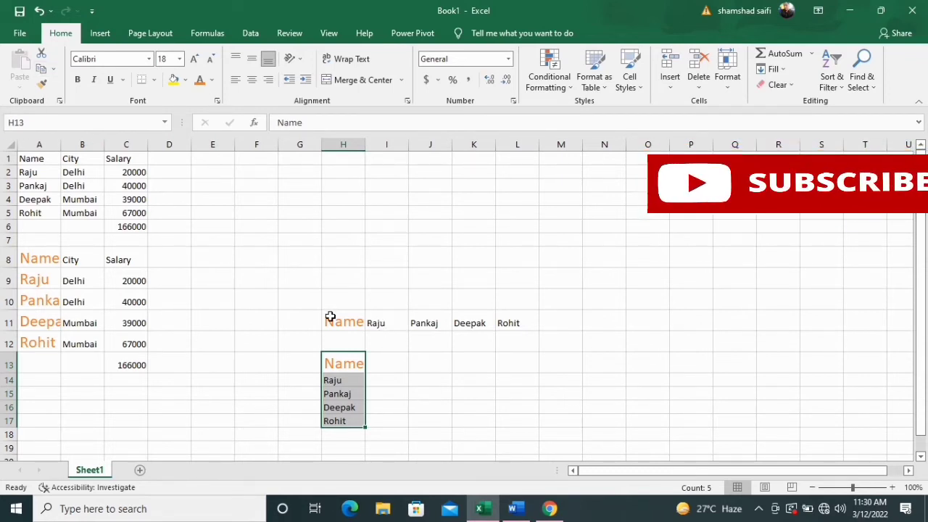
Step: Copy the range H10:L12 with its blank rows and paste it at N4 using Paste Special with Skip blanks
drag(329, 294, 515, 338)
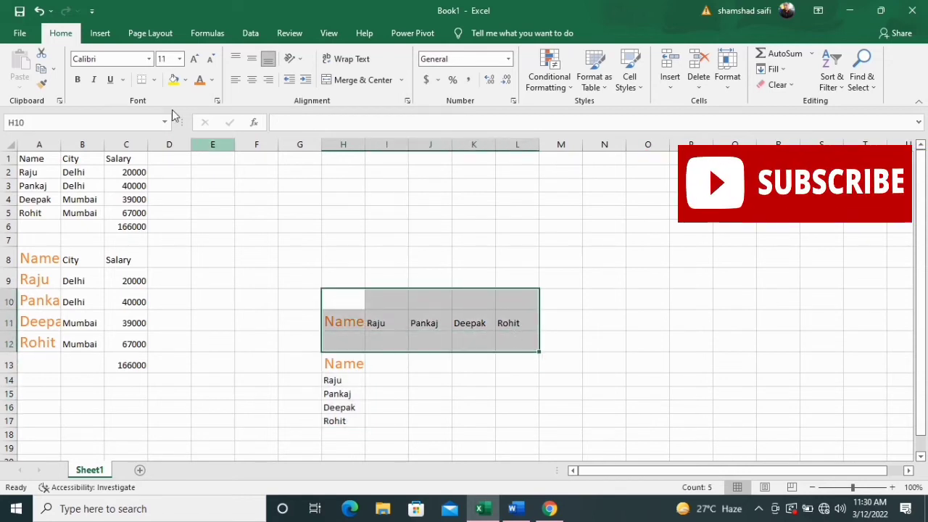
click(41, 68)
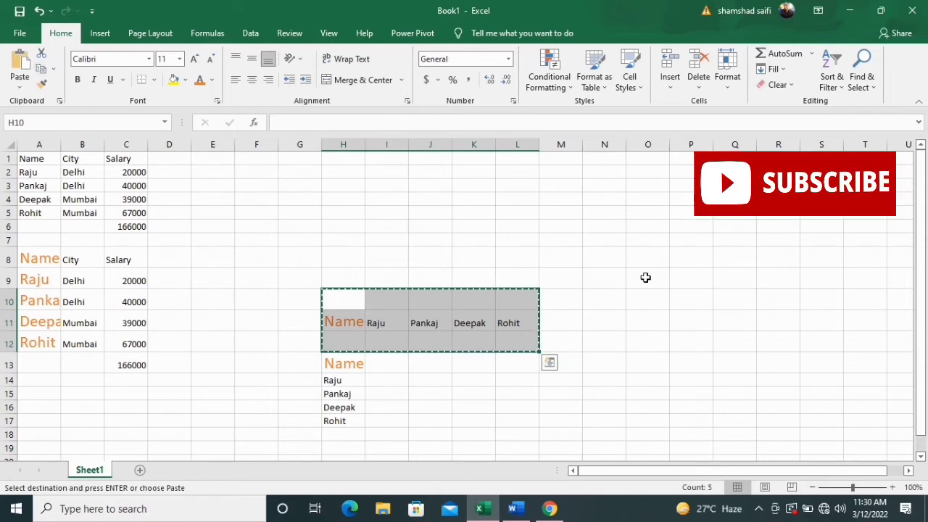
click(606, 199)
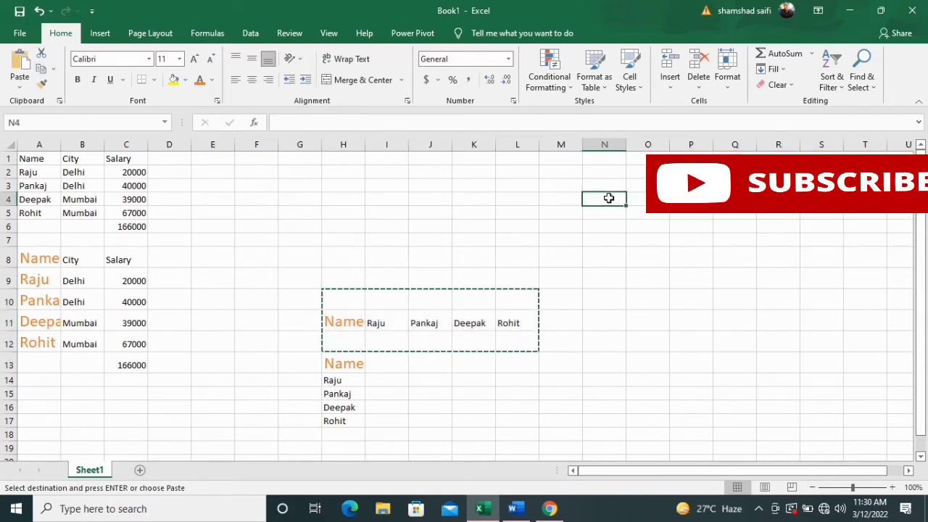
click(20, 86)
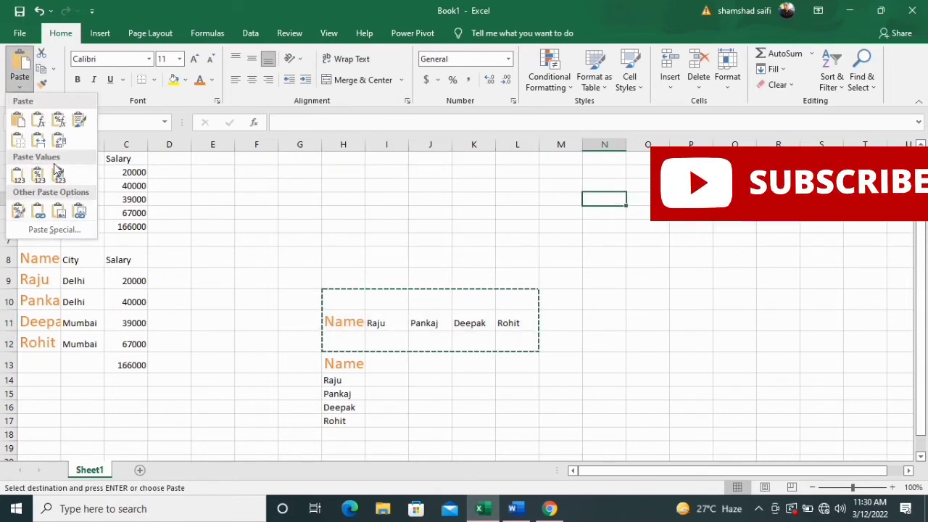
click(47, 230)
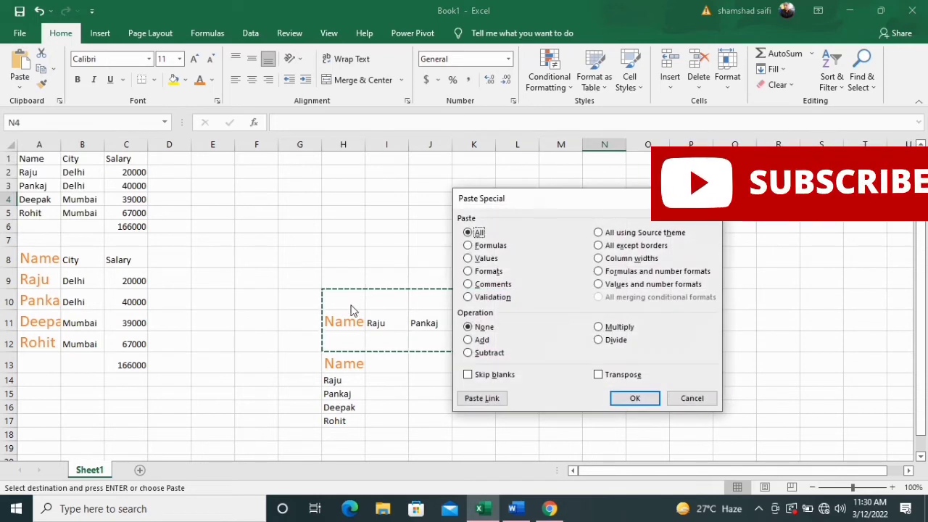
click(468, 375)
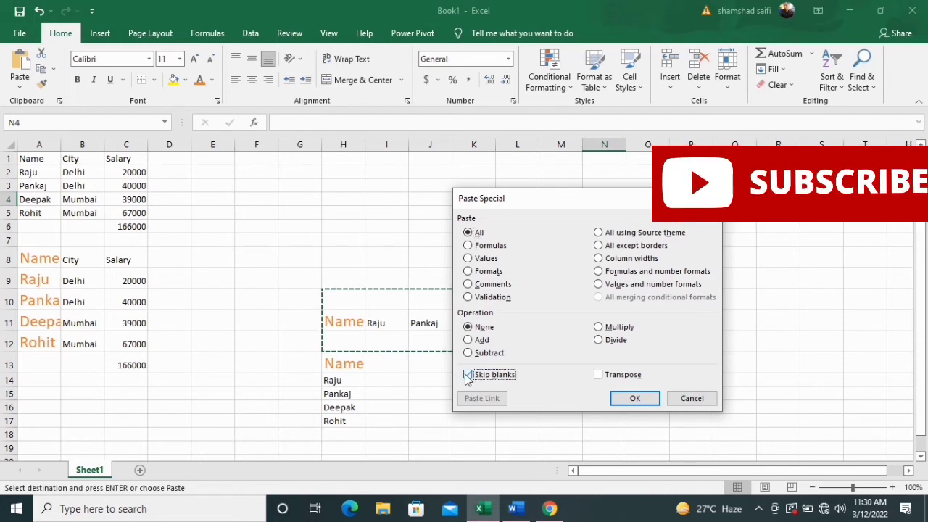
click(624, 399)
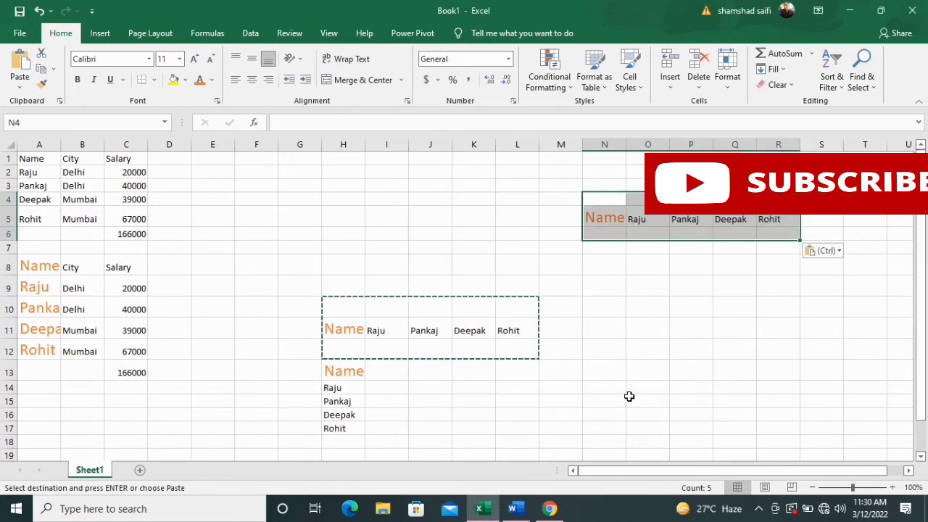
click(629, 235)
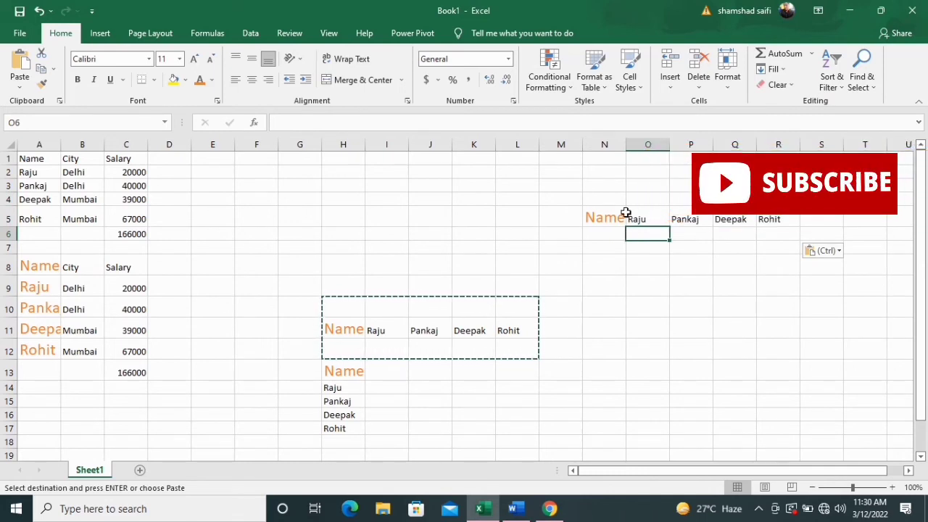
key(Escape)
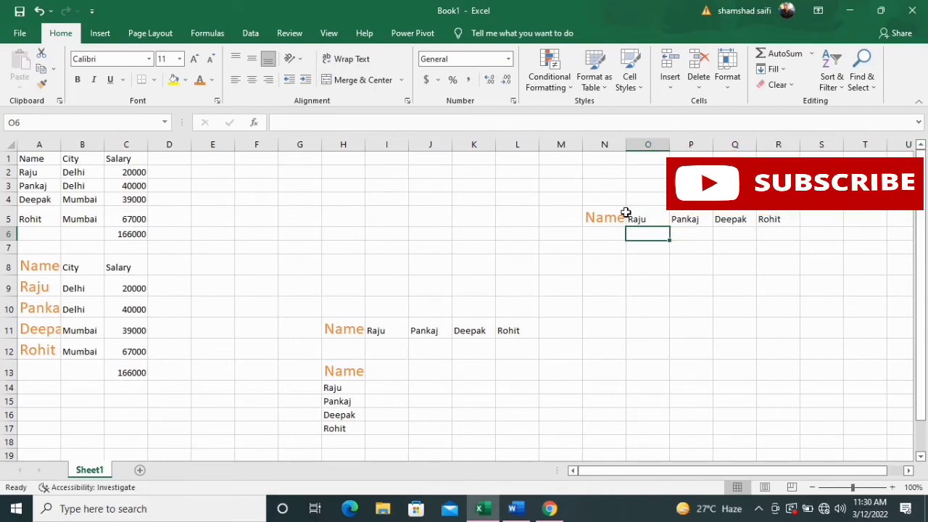